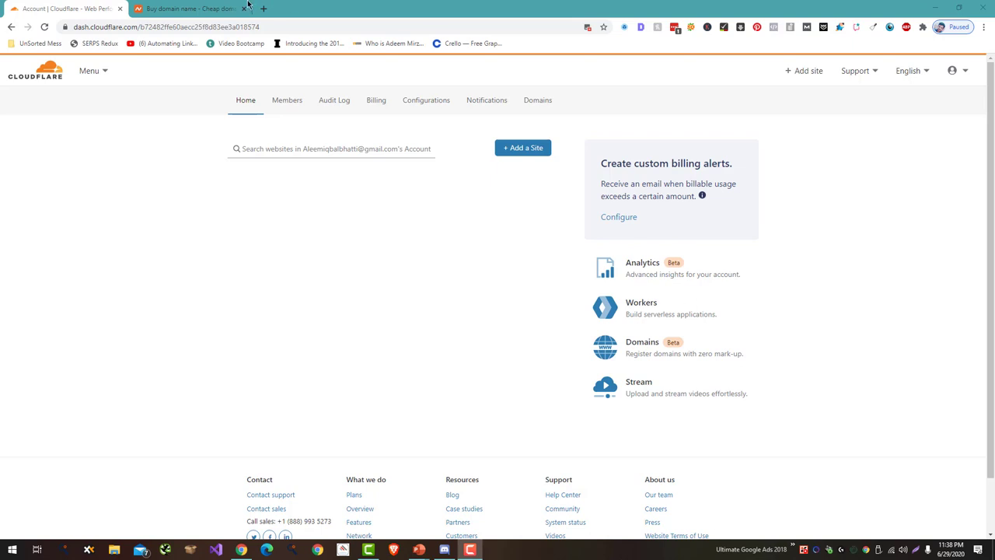
left_click(502, 151)
left_click(523, 152)
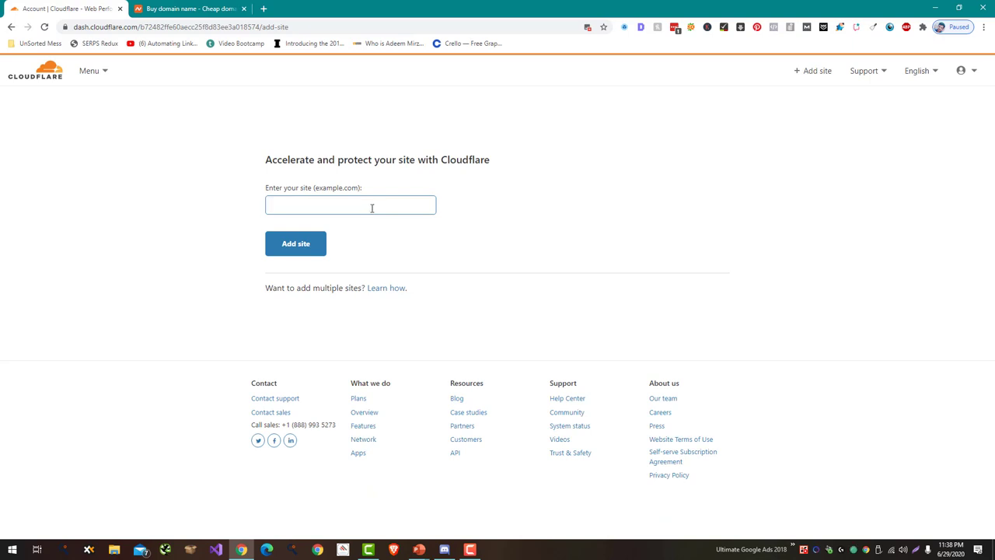
key("ctrl+t")
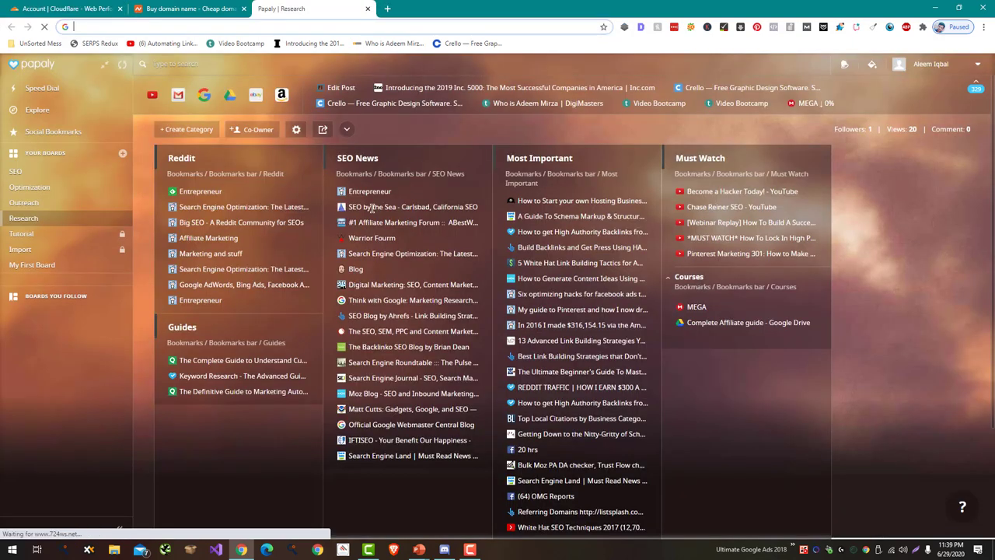
type("big")
key("Return")
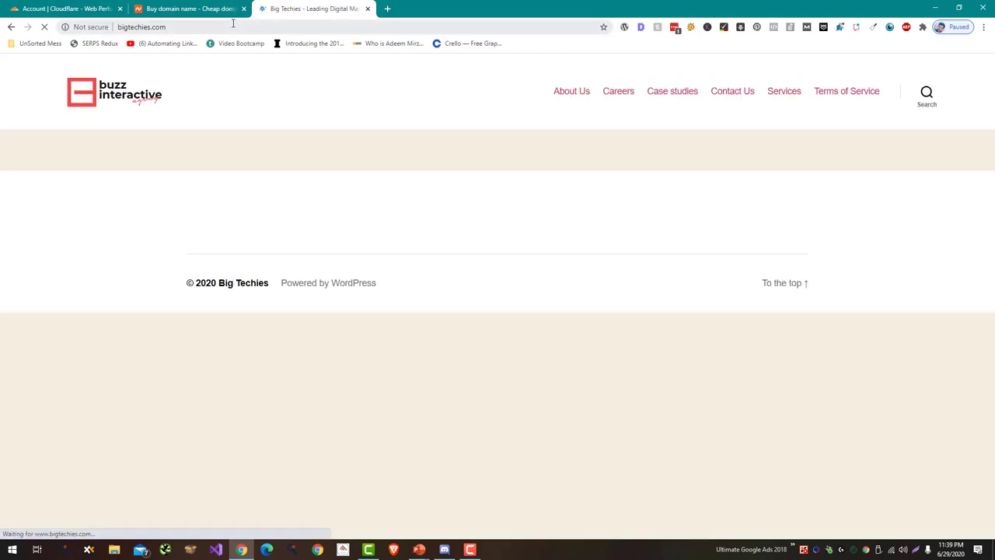
left_click(232, 27)
key("ctrl+c")
key("ctrl+1")
key("ctrl+v")
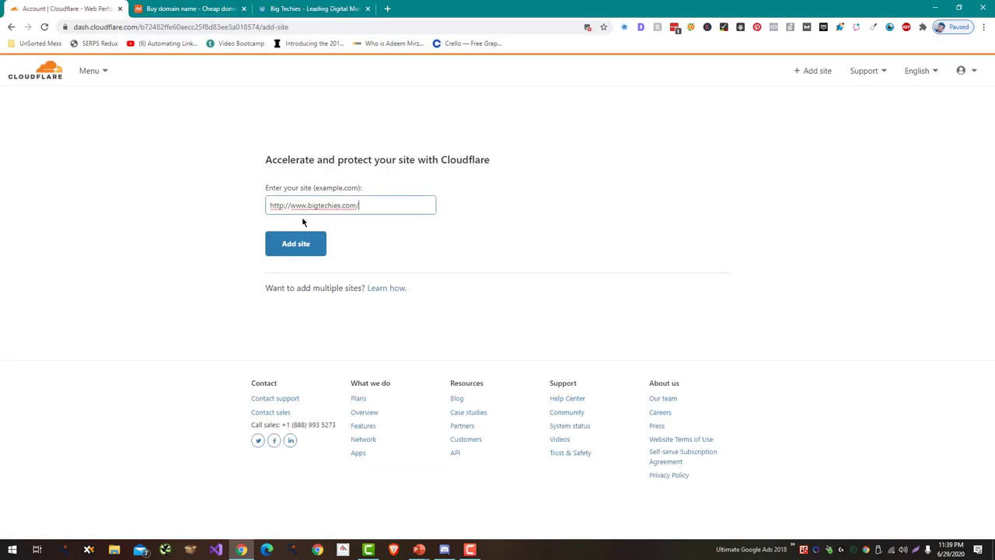
left_click(294, 213)
left_click_drag(291, 205, 240, 211)
key("BackSpace")
left_click(433, 206)
key("BackSpace")
left_click(315, 246)
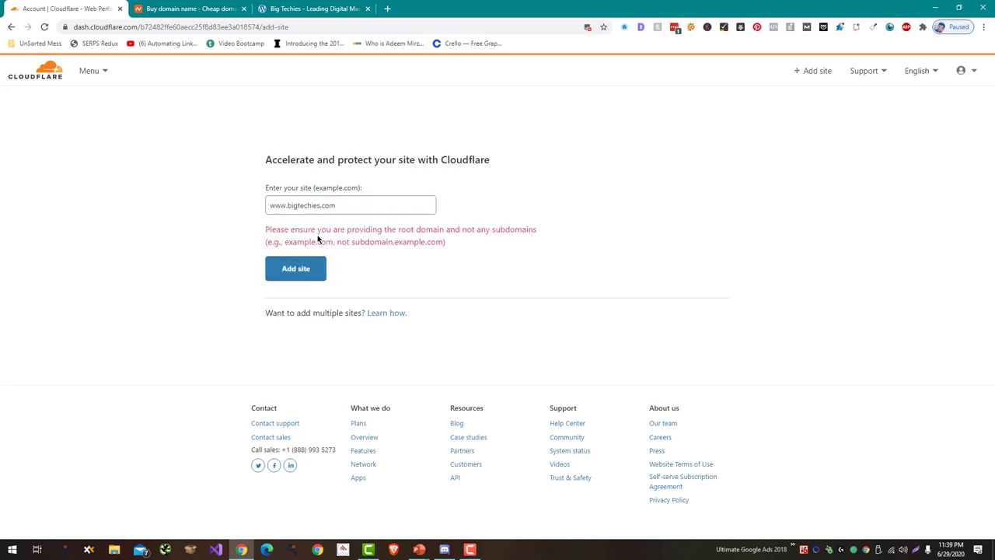
left_click(290, 206)
key("BackSpace")
key("BackSpace")
key("BackSpace")
key("BackSpace")
left_click(278, 275)
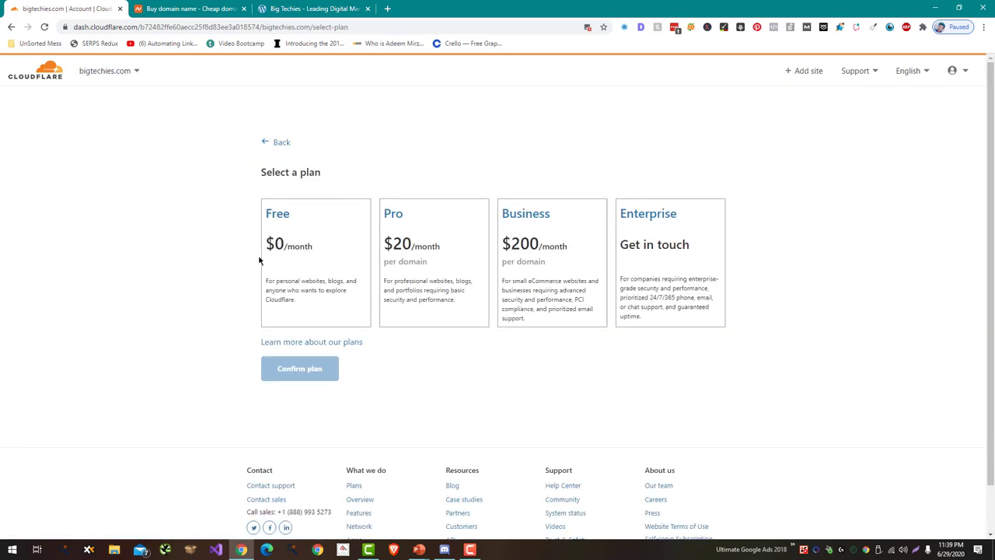
Confirm the Free $0/month plan for bigtechies.com and accept the scanned DNS records.
left_click(298, 268)
left_click(308, 367)
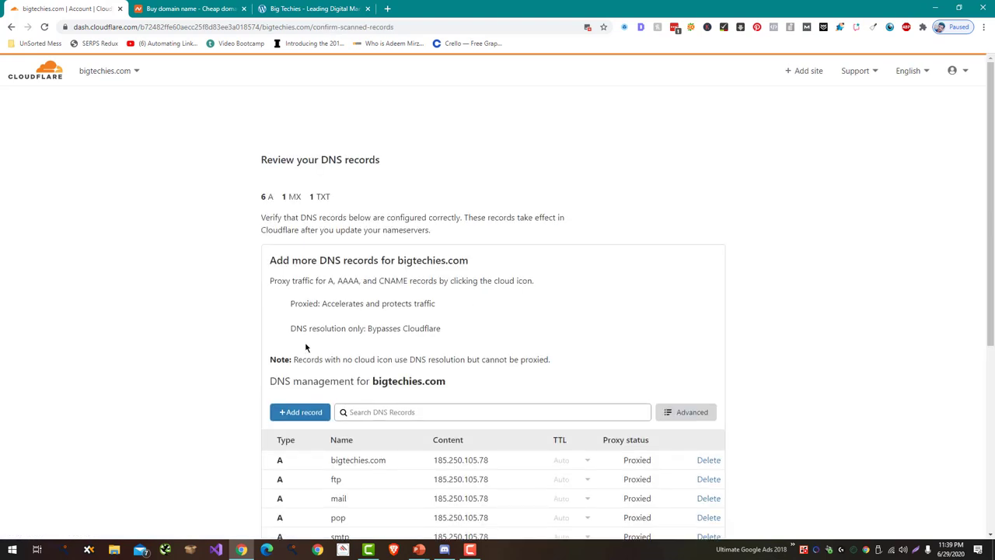
scroll(306, 348, "down", 3)
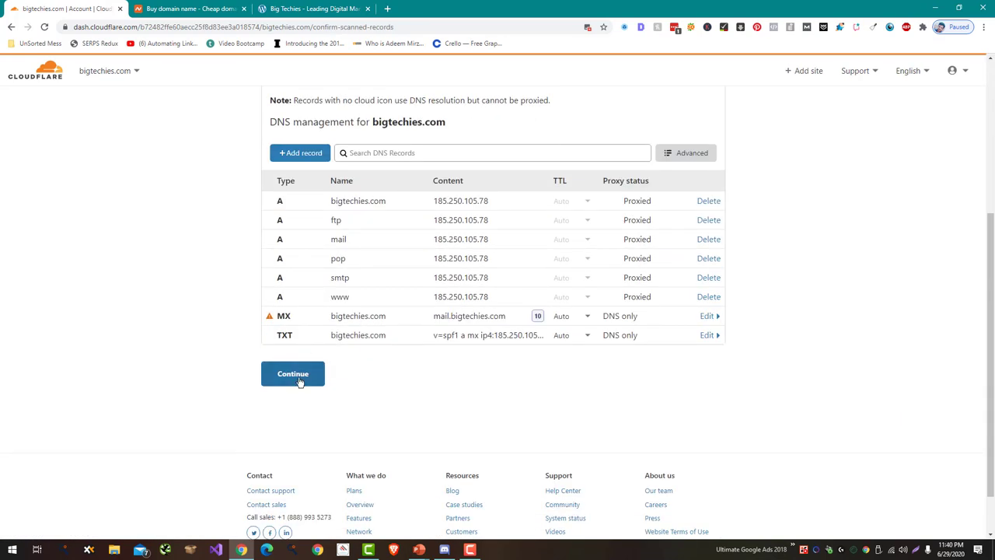
left_click(300, 380)
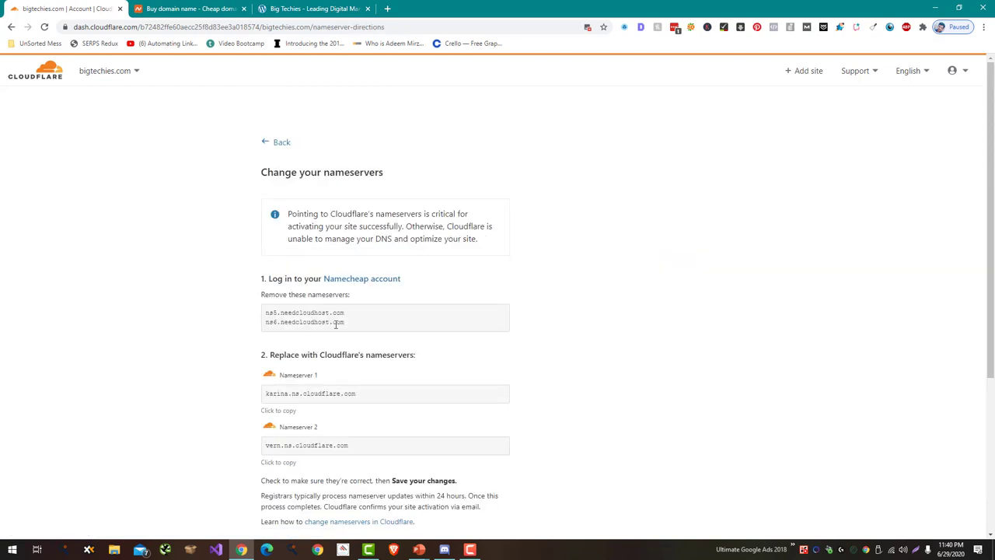
Copy Cloudflare's first nameserver, karina.ns.cloudflare.com, and open the management page of bigtechies.com in Namecheap.
scroll(337, 328, "down", 1)
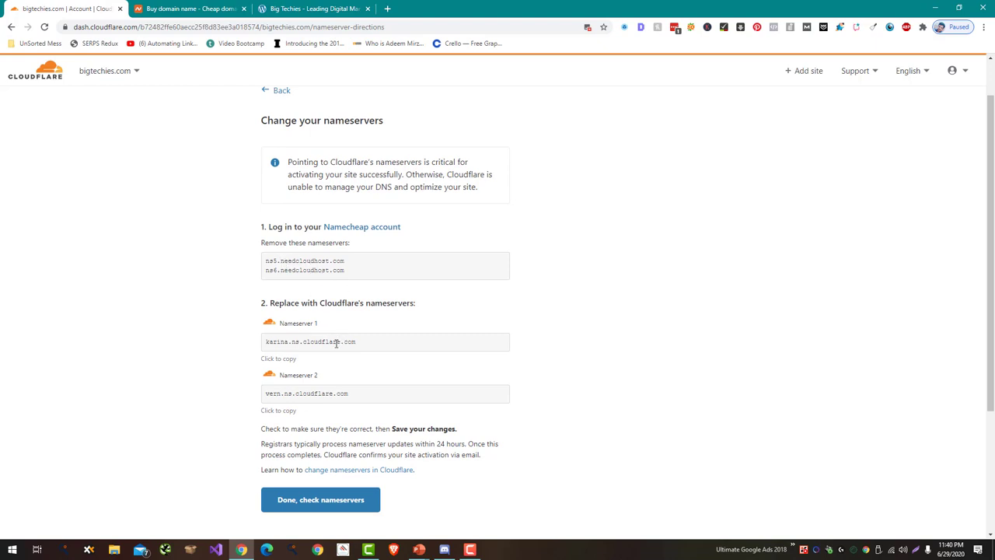
left_click(336, 343)
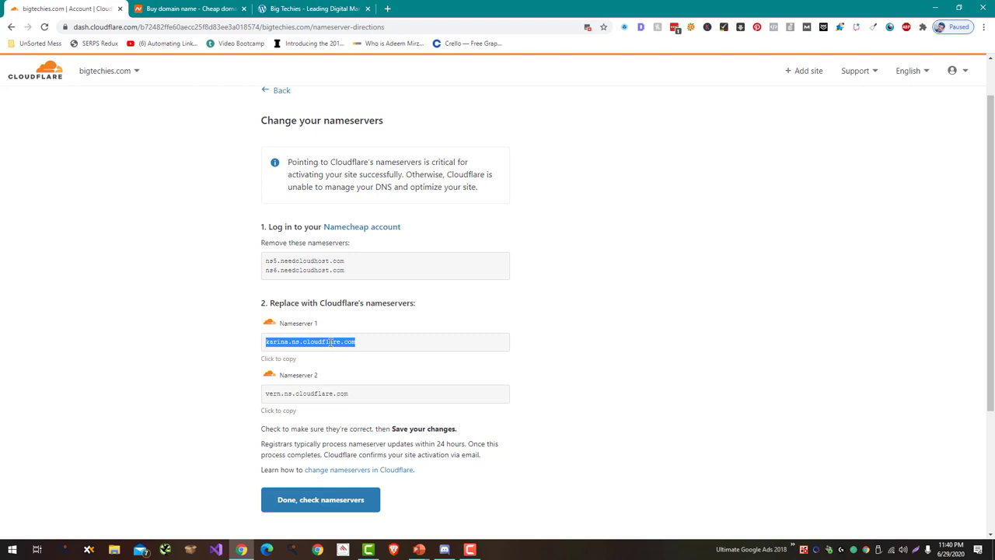
left_click(303, 362)
key("ctrl+Tab")
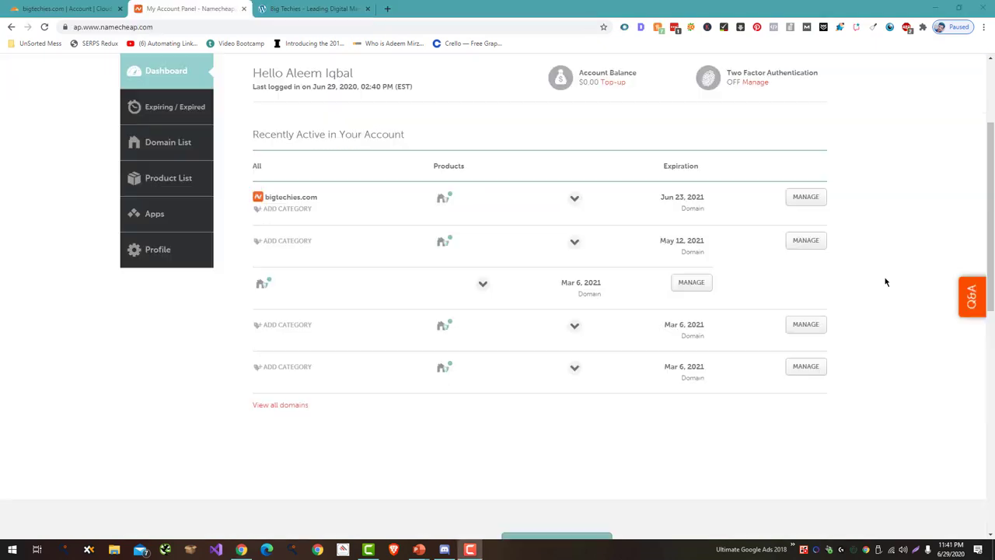
left_click(808, 209)
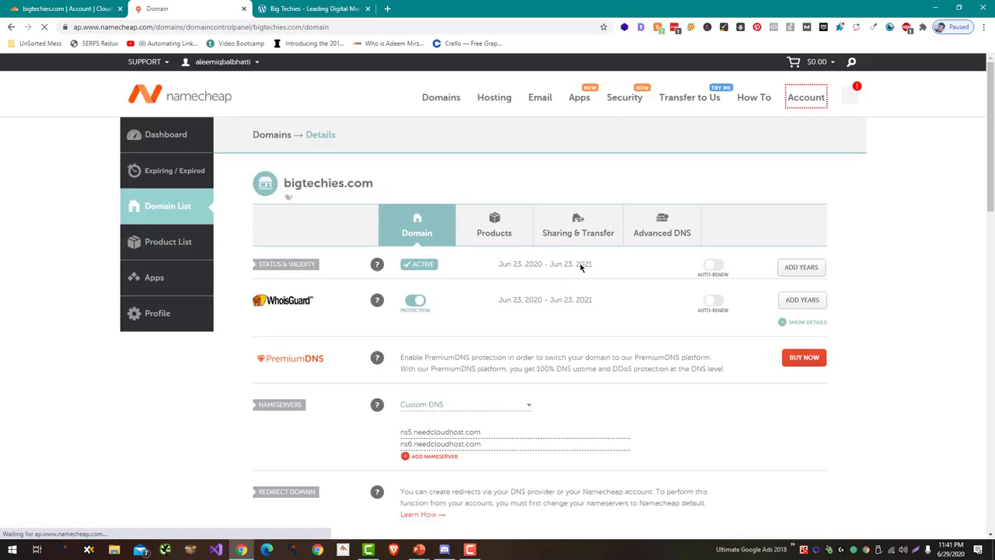
Replace the domain's custom DNS nameservers with karina.ns.cloudflare.com and vern.ns.cloudflare.com, copied from Cloudflare, and save the change.
scroll(579, 263, "down", 2)
triple_click(479, 276)
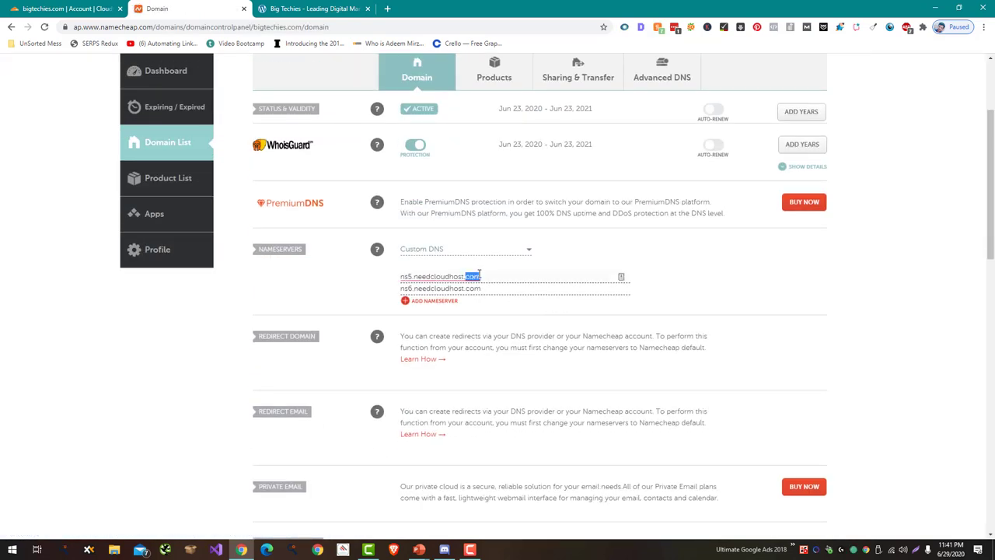
left_click(66, 9)
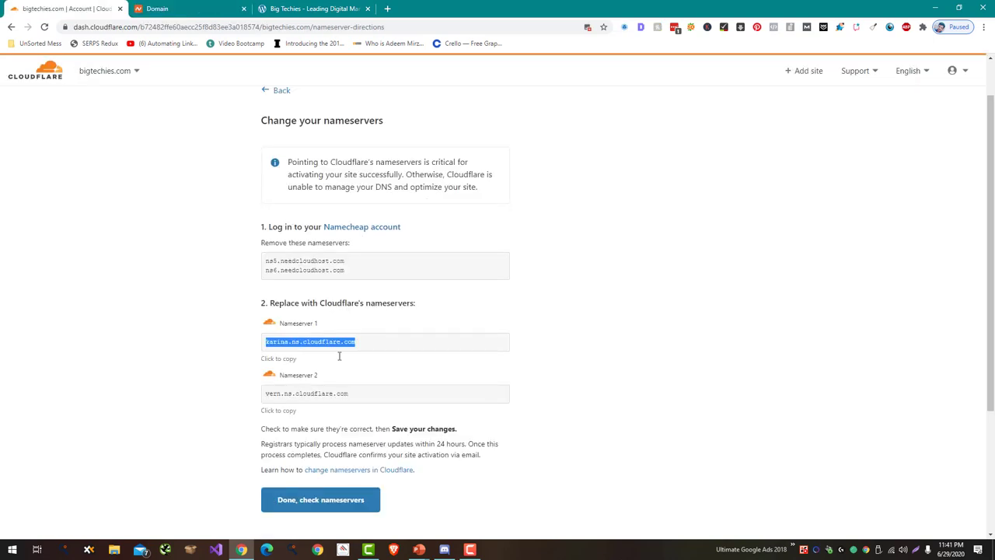
left_click(332, 392)
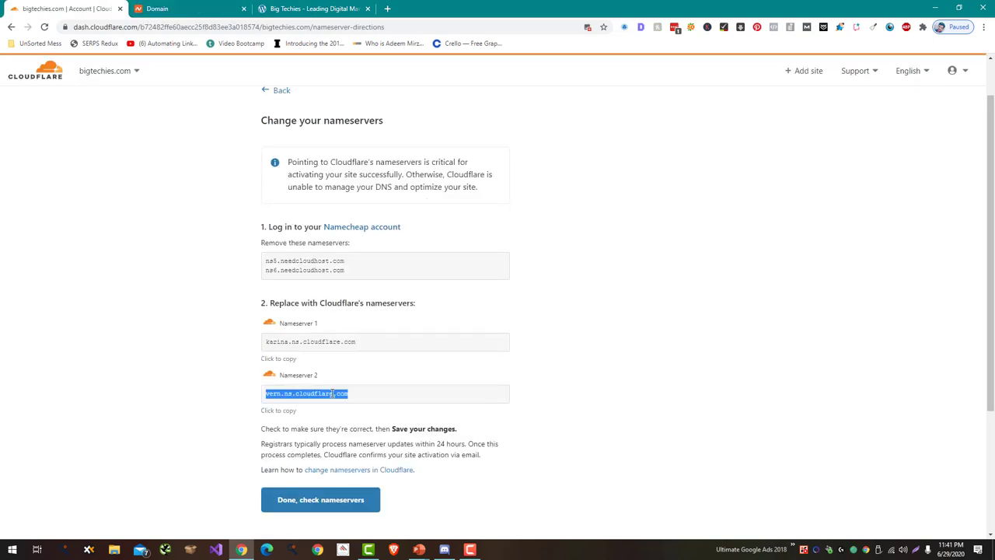
key("ctrl+Tab")
key("ctrl+a")
key("ctrl+v")
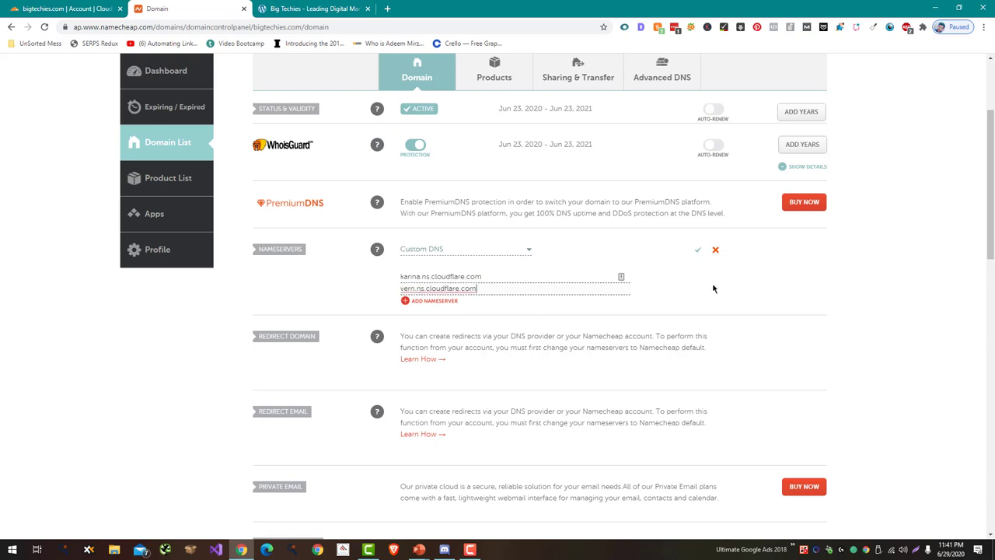
left_click(699, 251)
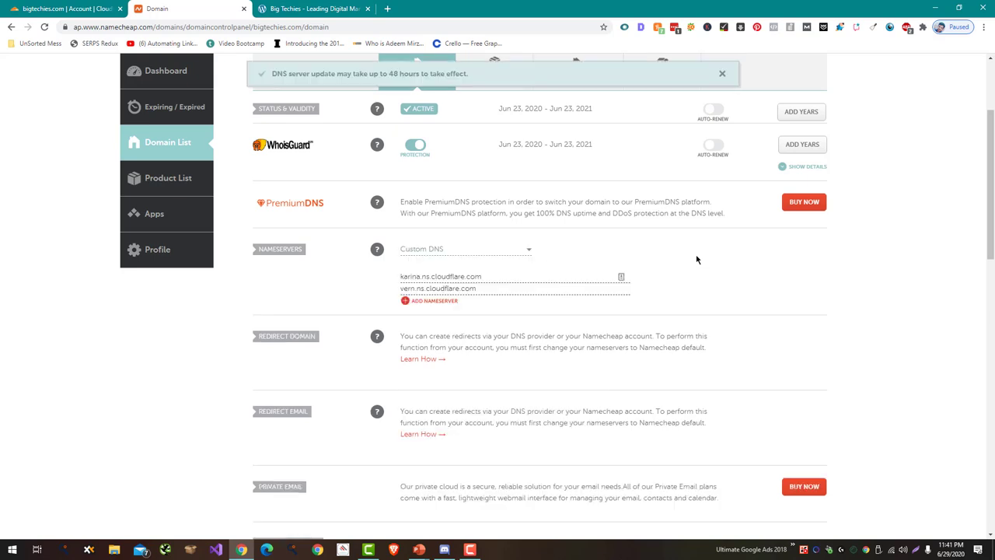
Return to Cloudflare, submit the nameservers for checking, and finish the recommended security and speed setup with its default settings.
left_click(109, 7)
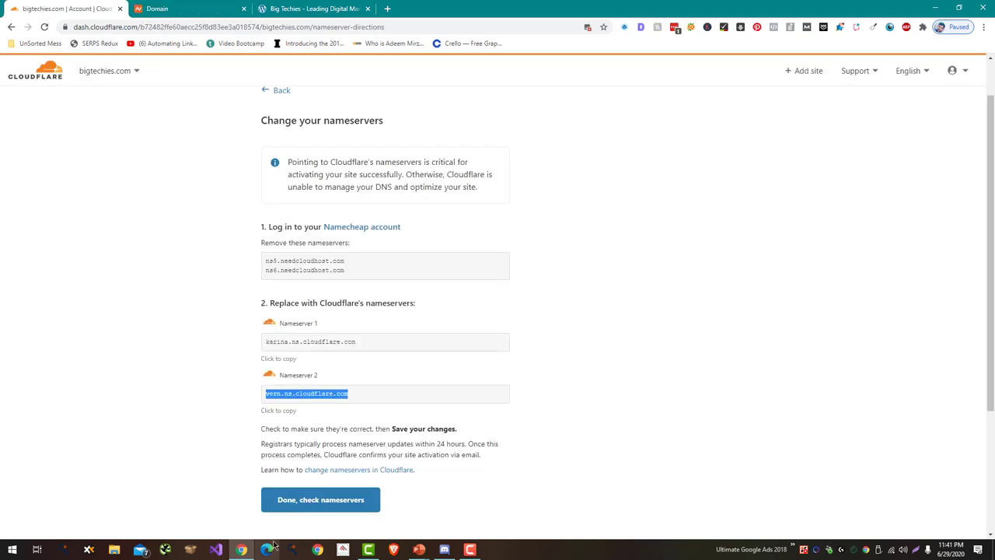
left_click(309, 505)
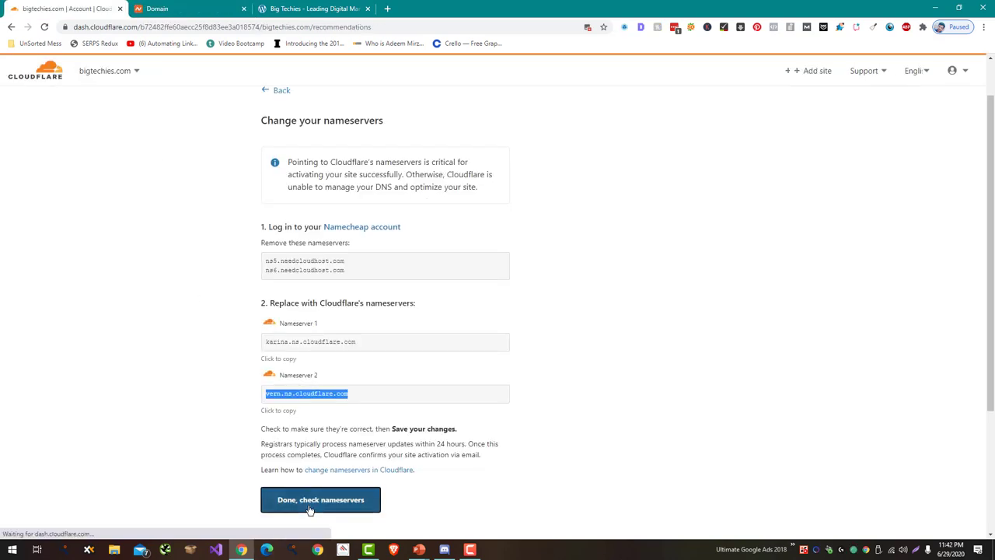
scroll(320, 476, "down", 1)
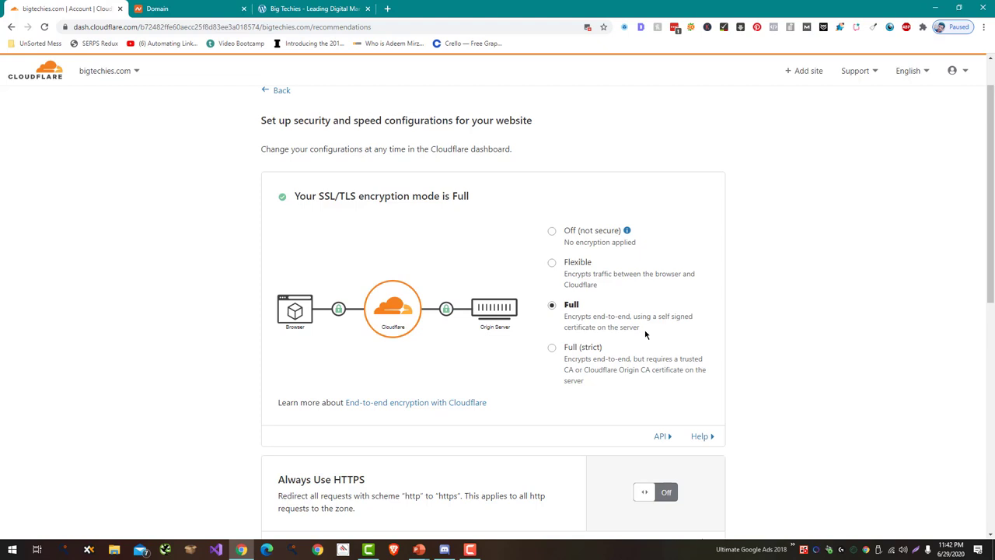
scroll(477, 354, "down", 2)
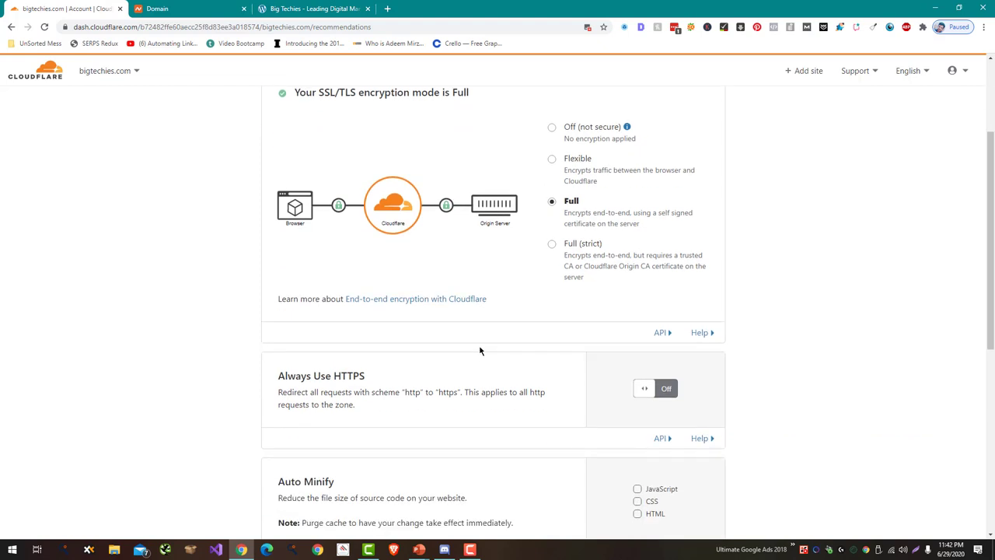
scroll(479, 350, "down", 3)
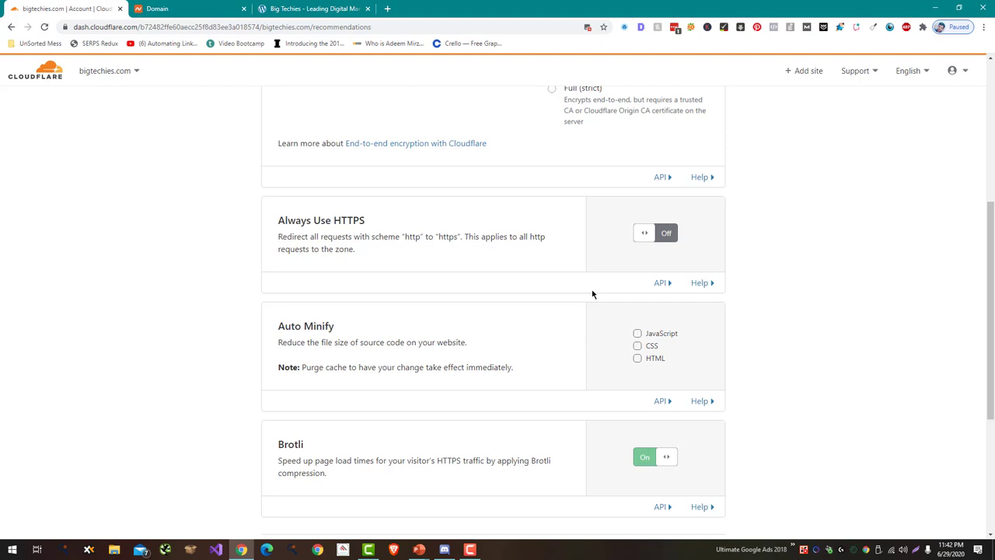
scroll(593, 294, "down", 2)
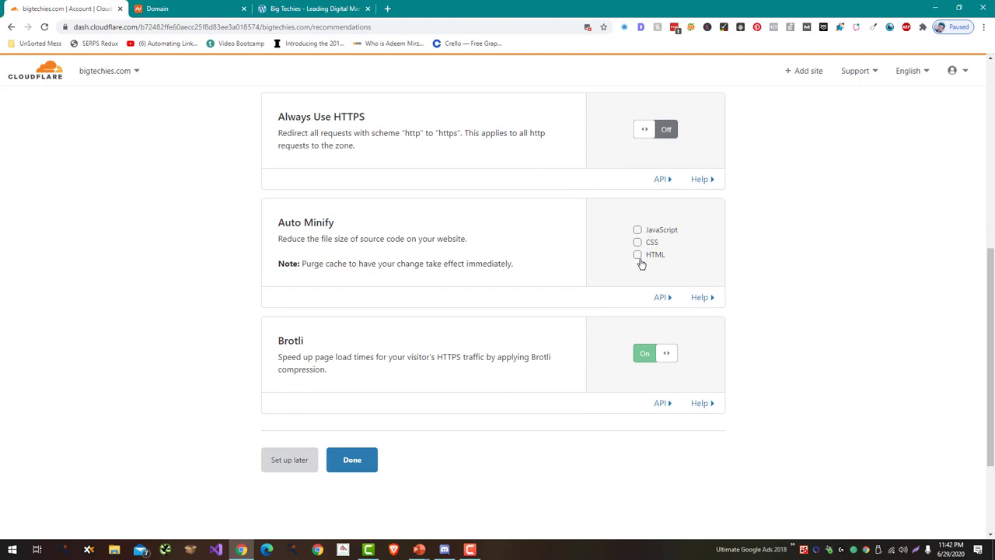
left_click(371, 461)
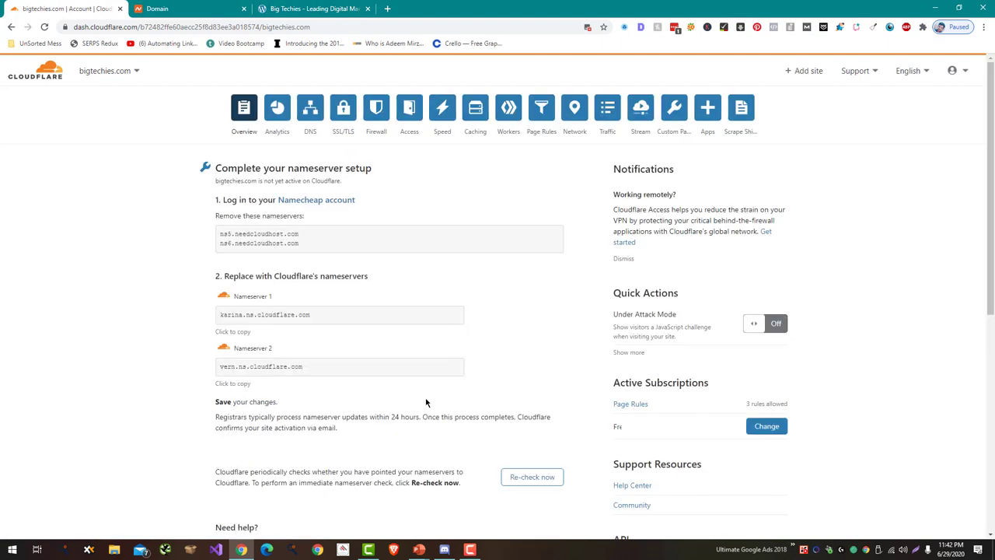
Request an immediate re-check of the nameservers for bigtechies.com from its overview page.
scroll(426, 402, "down", 1)
scroll(426, 402, "down", 3)
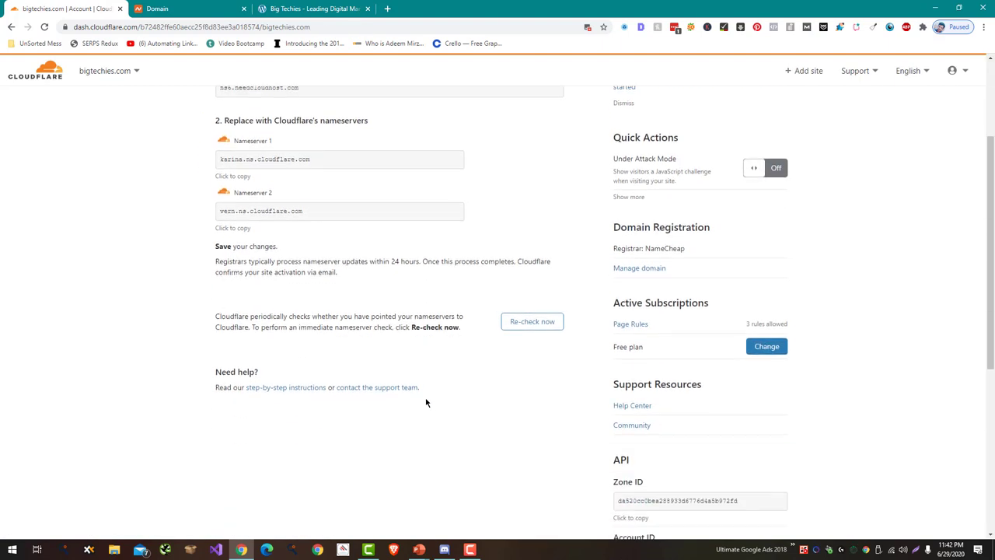
left_click(537, 269)
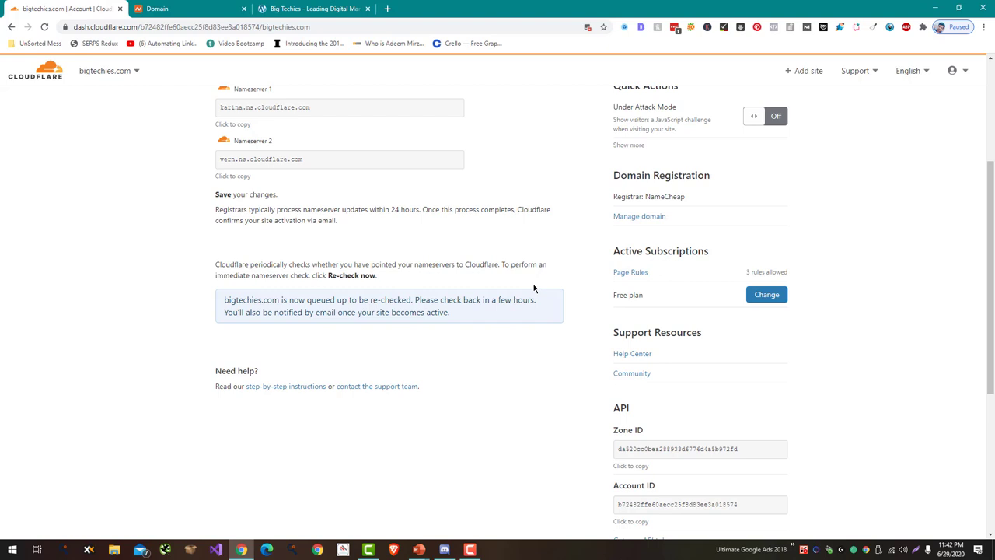
scroll(534, 284, "up", 2)
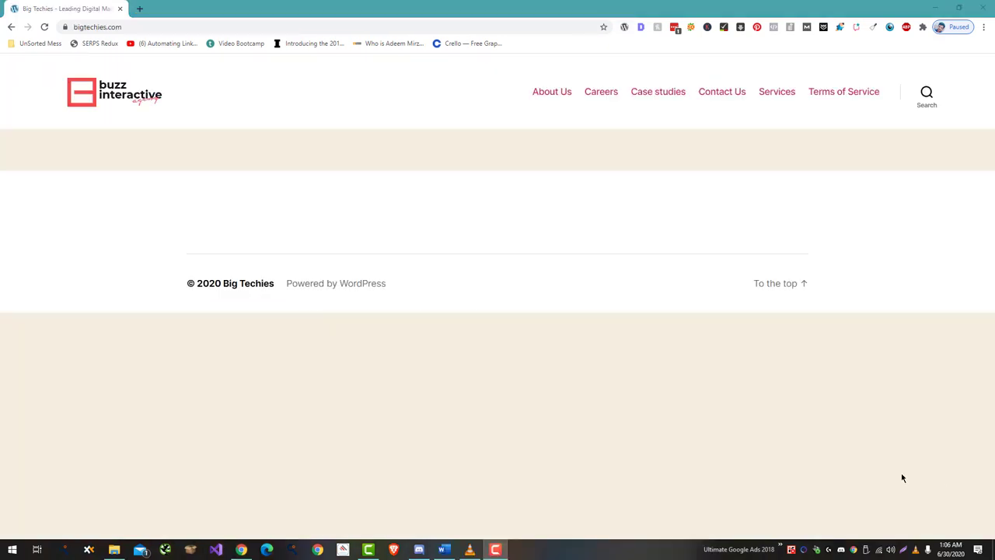
Inspect the connection security of bigtechies.com and compare its https page with the http version of the site.
left_click(65, 28)
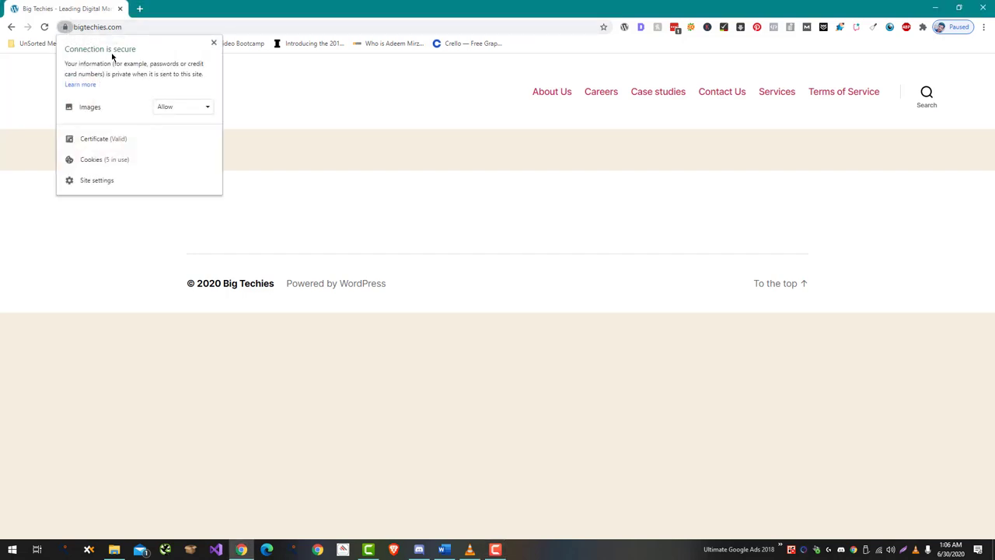
left_click(133, 27)
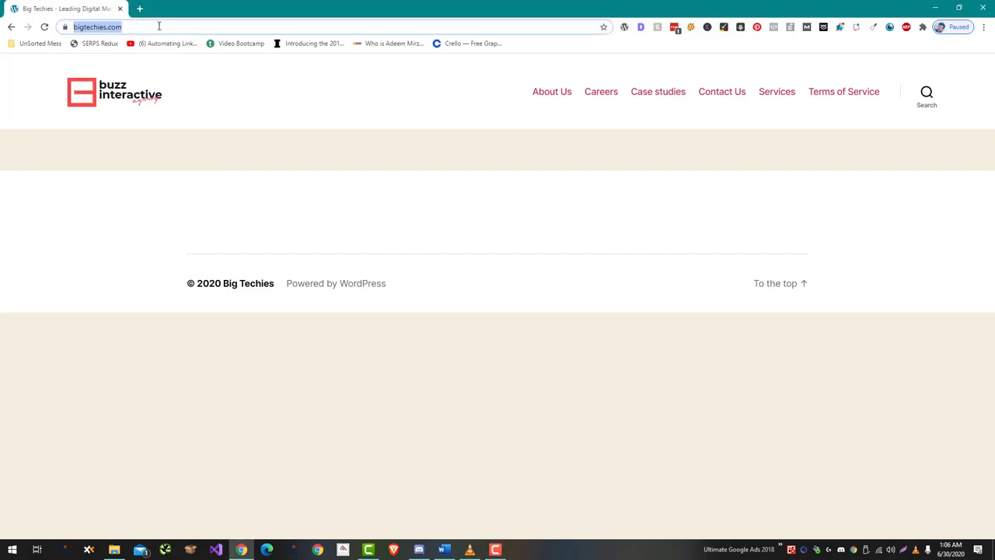
left_click(160, 27)
left_click(159, 26)
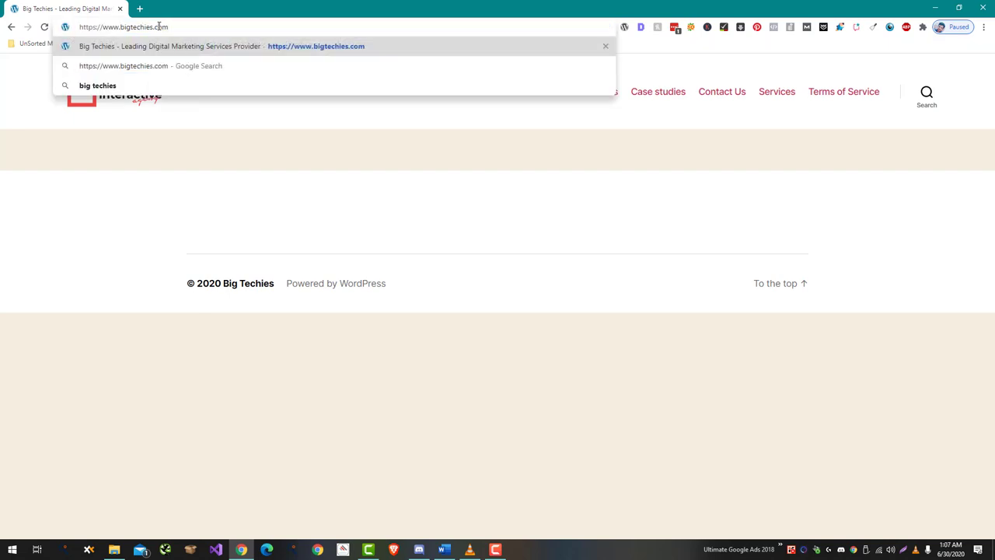
key("BackSpace")
key("Return")
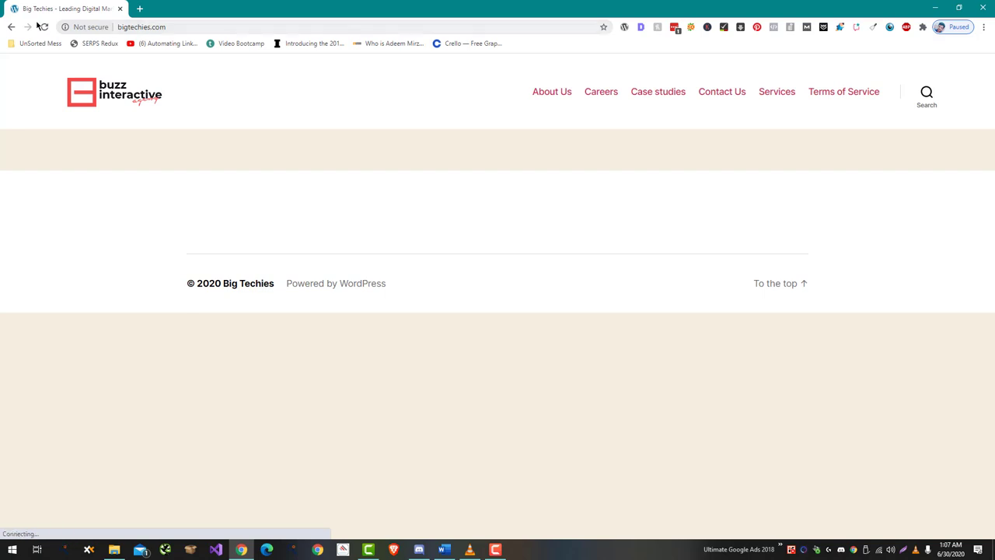
left_click(4, 28)
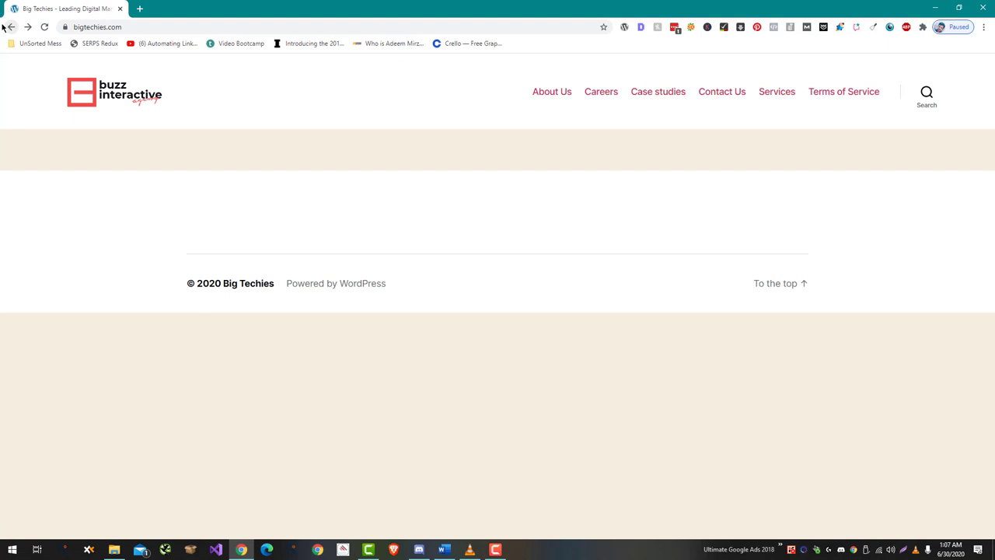
left_click(207, 26)
left_click(206, 27)
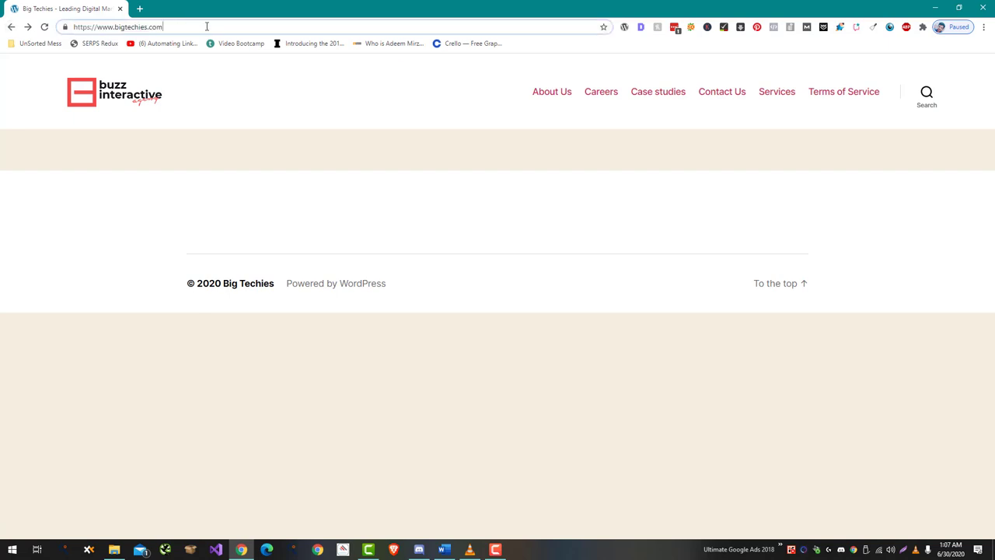
type("/wp-admin")
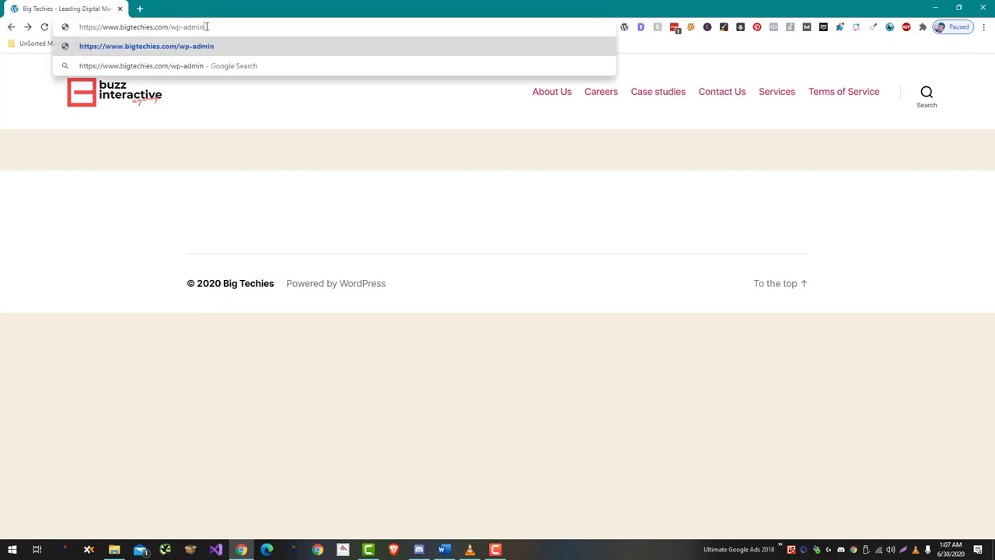
key("Return")
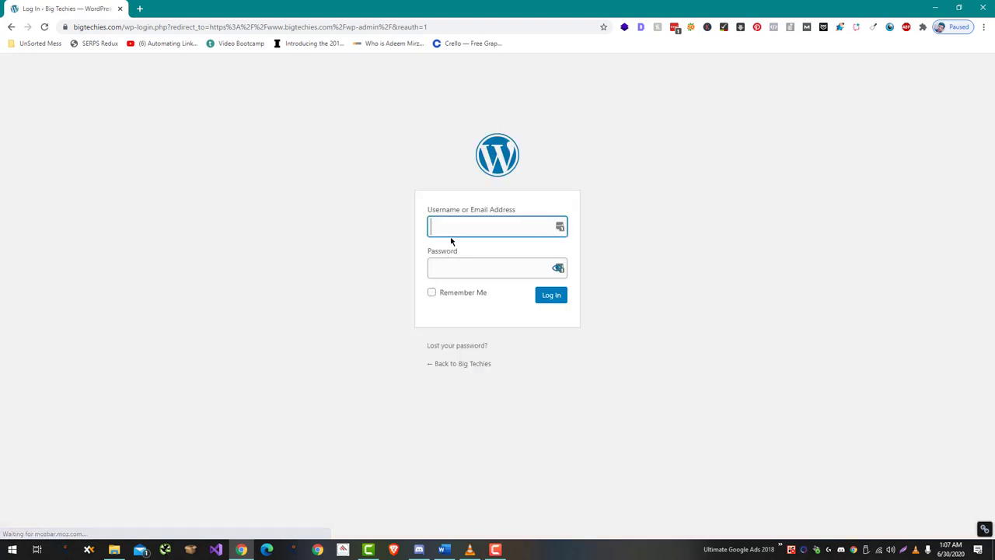
left_click(560, 226)
left_click(503, 294)
left_click(547, 295)
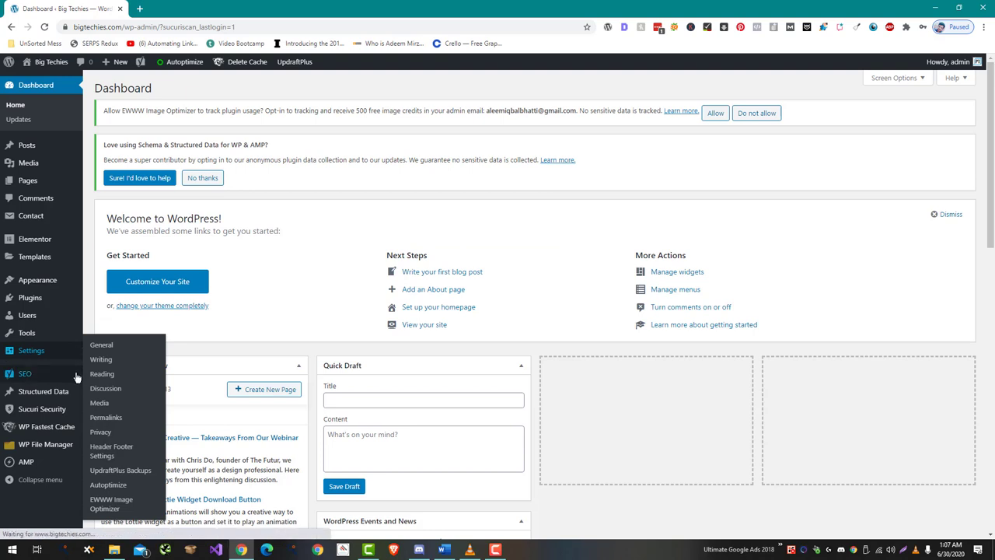
Find the Really Simple SSL plugin in the WordPress plugin directory, then install and activate it.
mouse_move(77, 381)
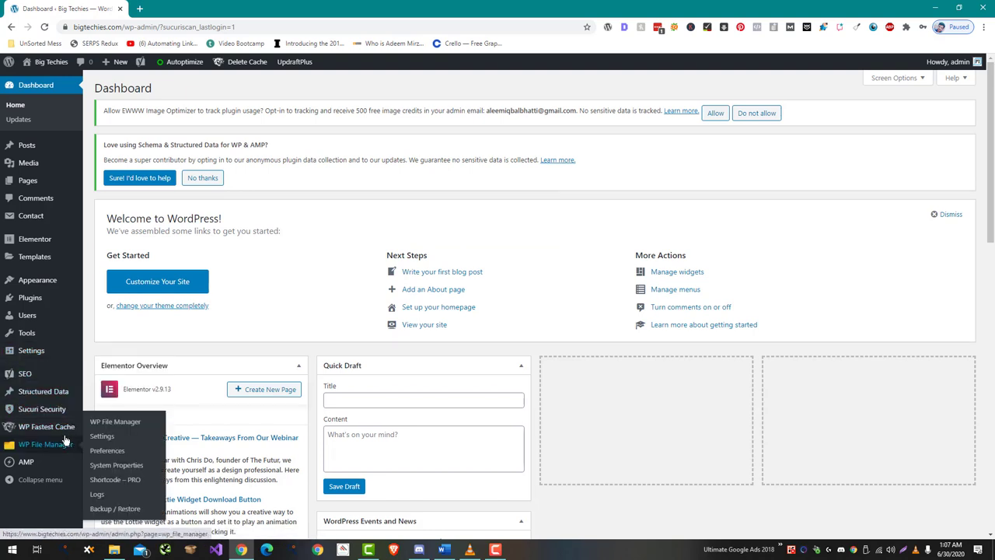
mouse_move(67, 295)
scroll(67, 295, "down", 1)
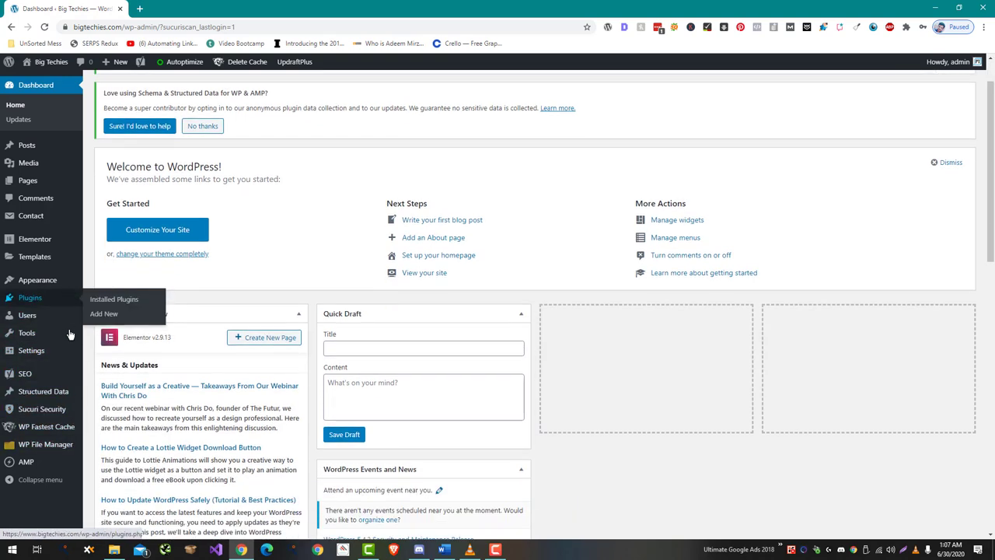
left_click(70, 299)
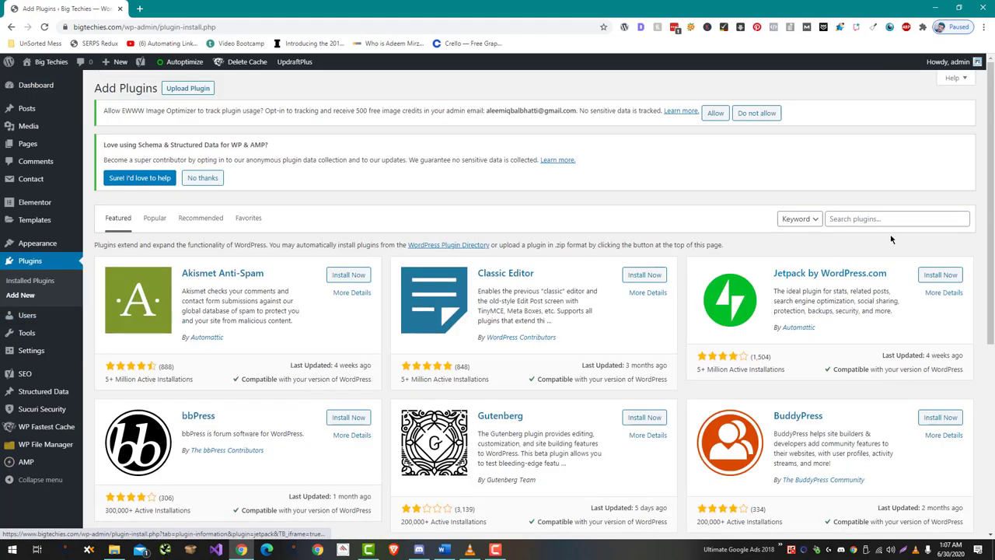
left_click(870, 220)
type("Really Simple SSL")
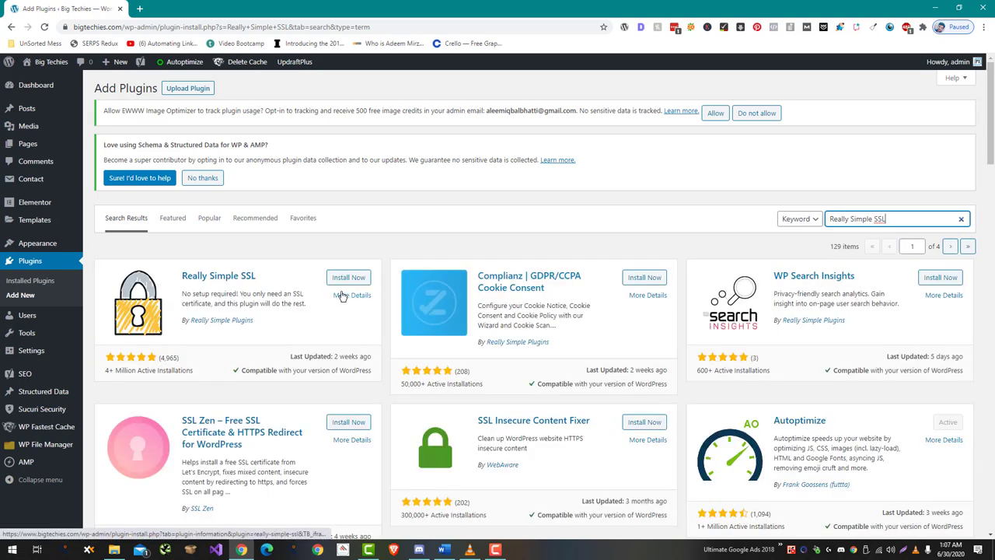
left_click(346, 277)
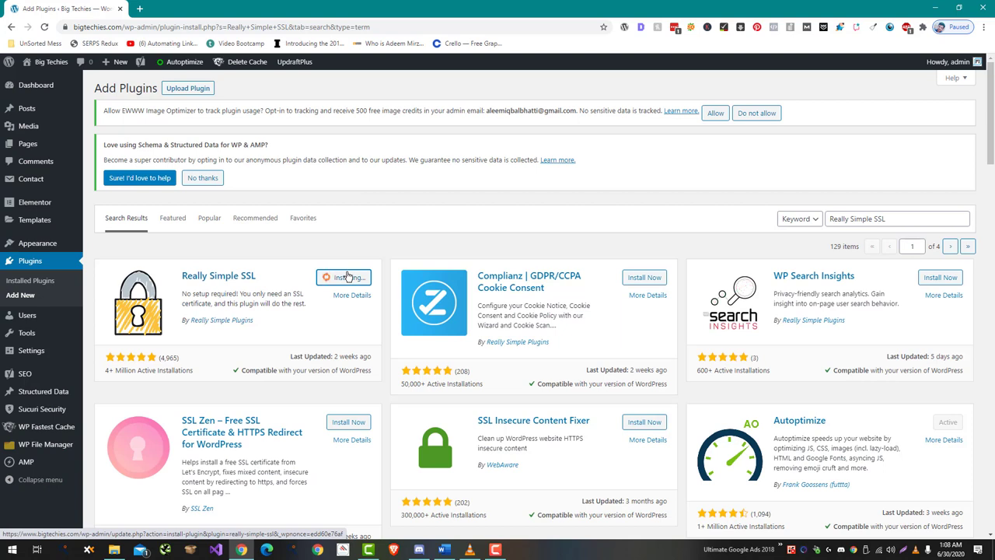
left_click(350, 279)
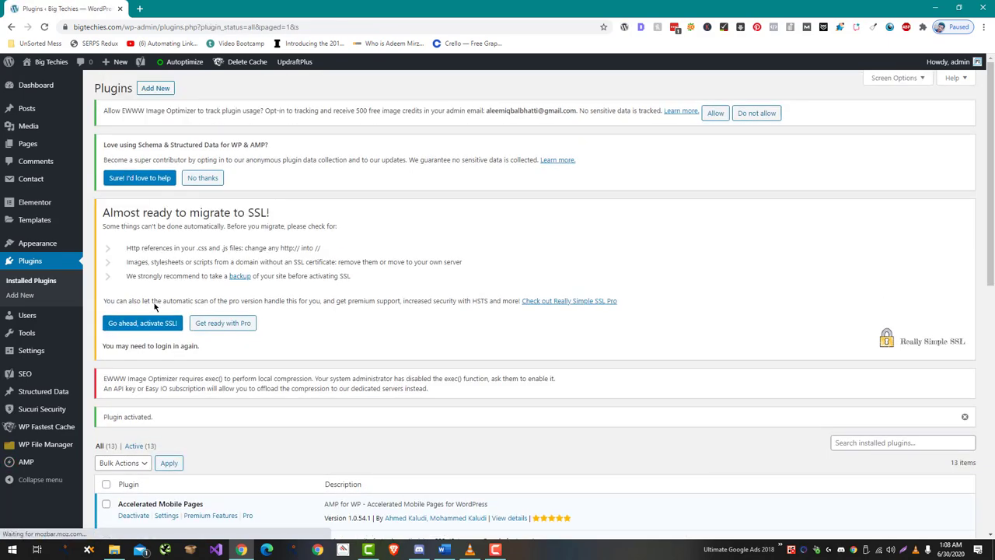
Activate SSL for the site with Really Simple SSL and log back in using the saved account password.
left_click(142, 324)
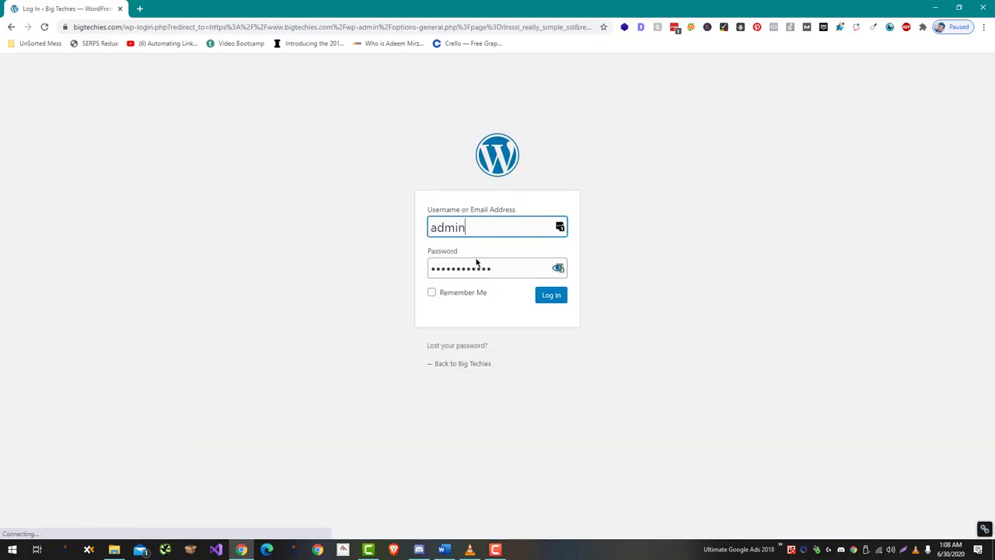
left_click(559, 300)
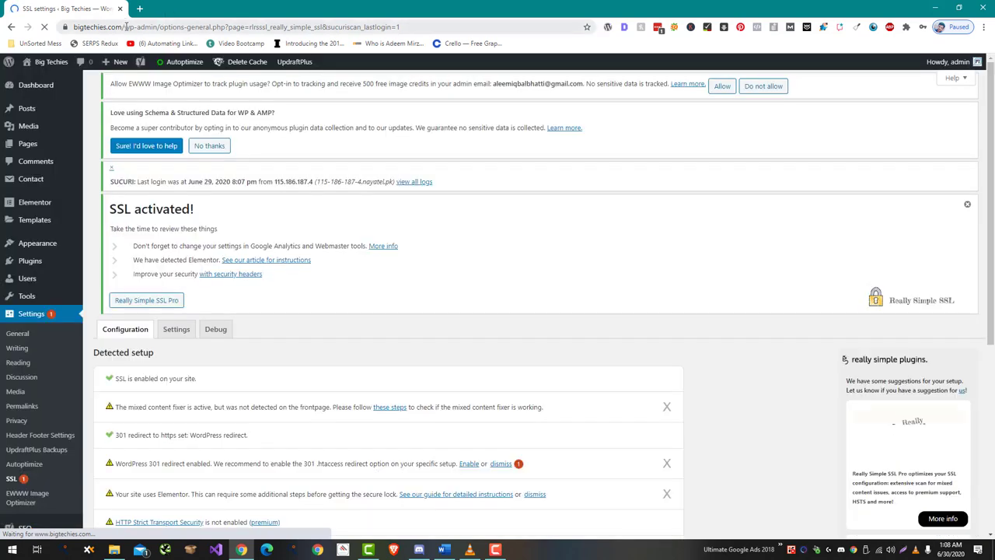
left_click_drag(79, 26, 172, 26)
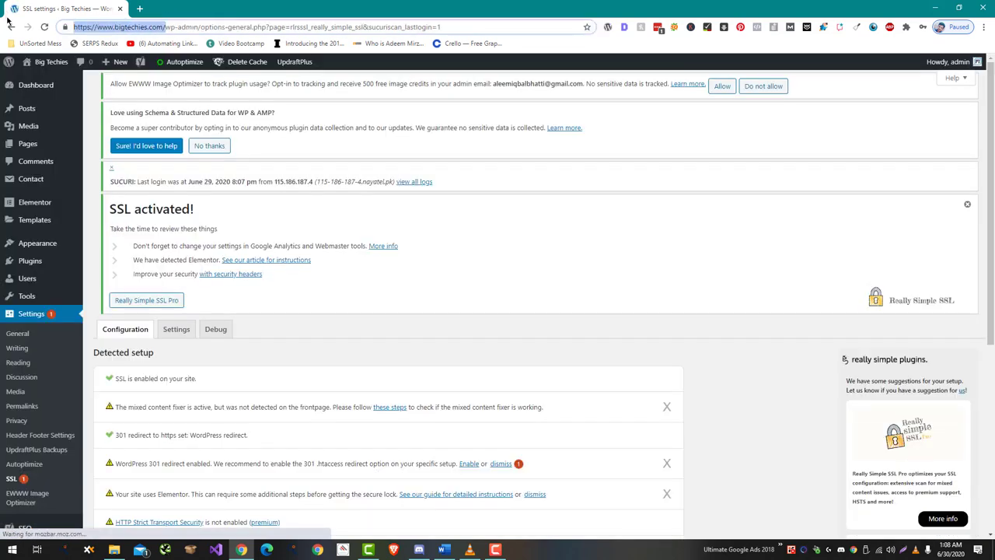
key("ctrl+c")
key("ctrl+t")
key("ctrl+v")
key("Return")
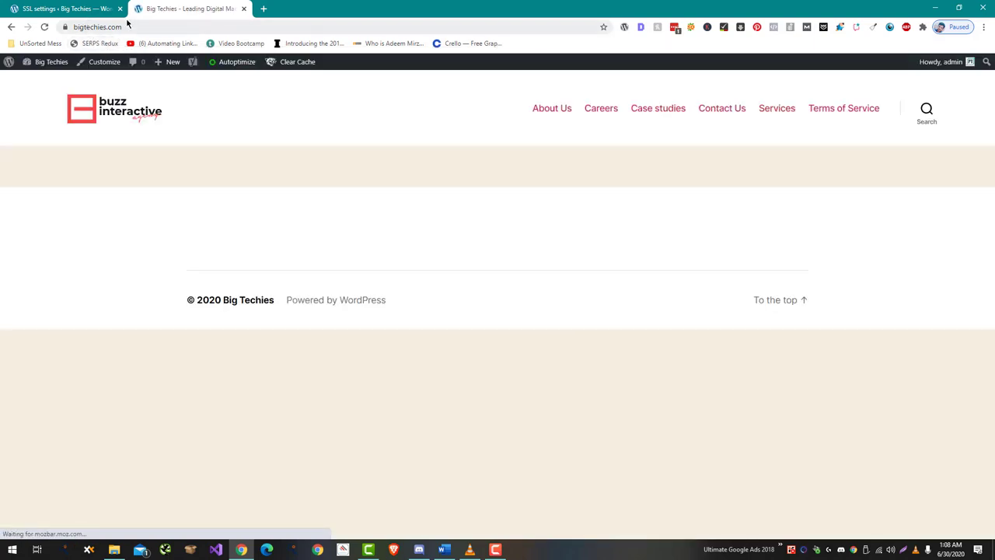
left_click(126, 26)
key("Left")
key("Left")
key("Left")
key("Left")
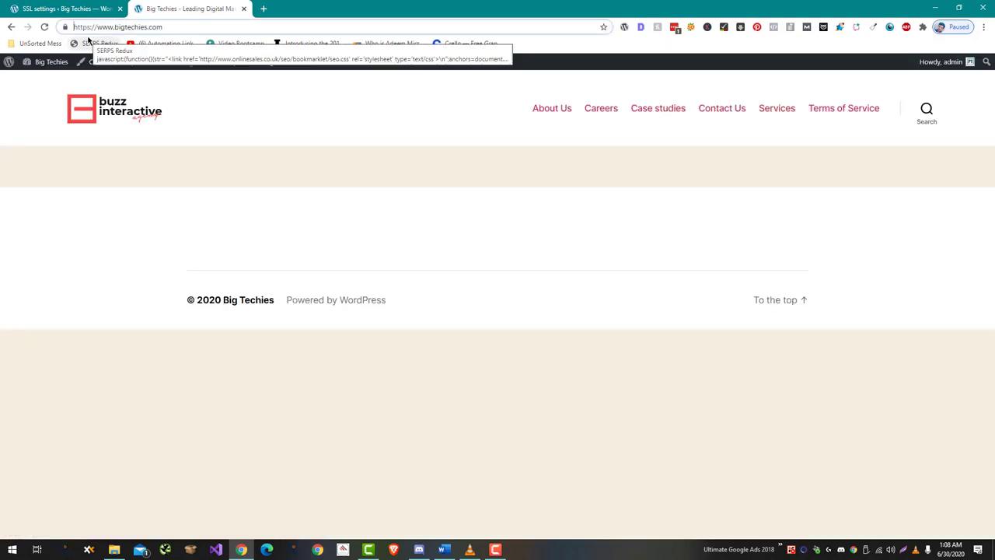
key("Return")
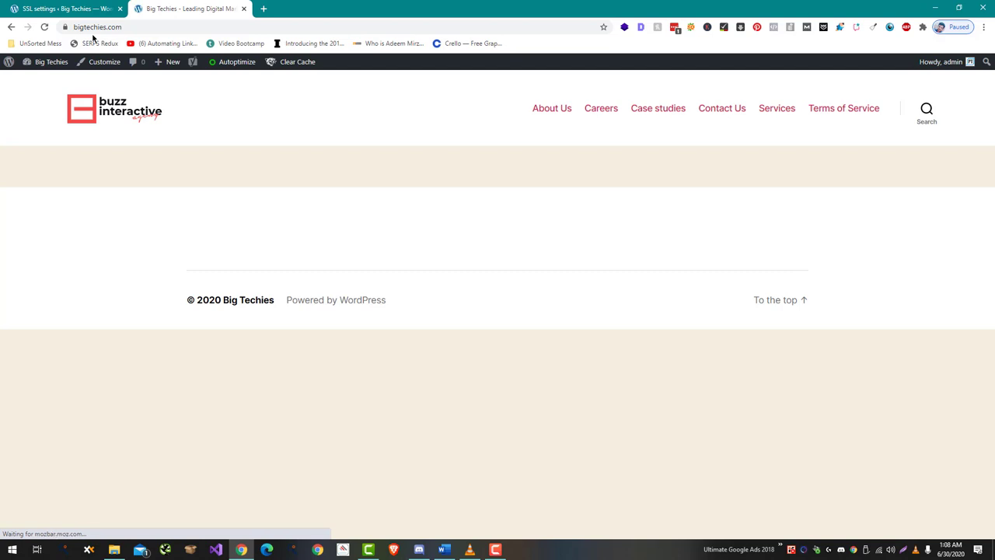
Find httpstatus.io through a Google search in a new tab and open its bulk URL status checker.
left_click(92, 30)
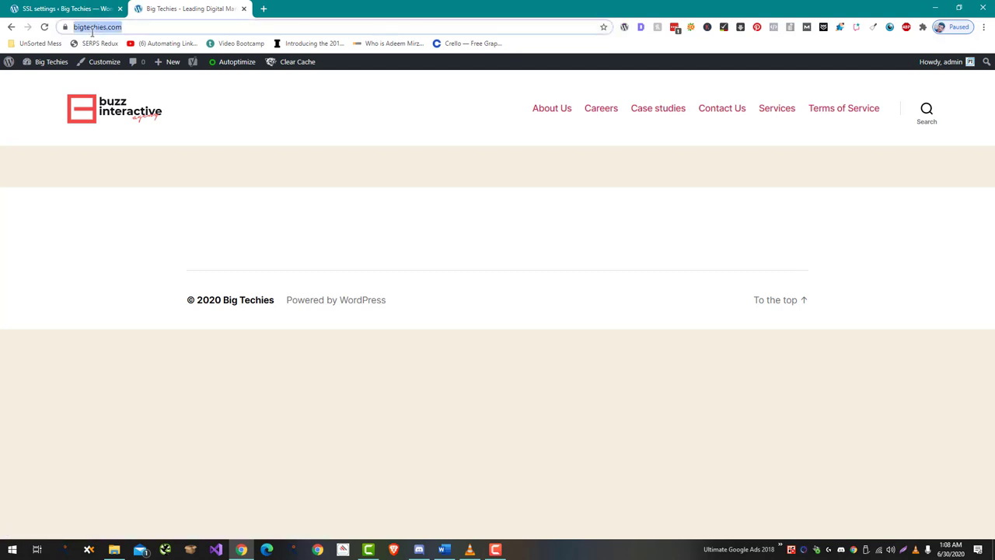
key("ctrl+t")
type("https")
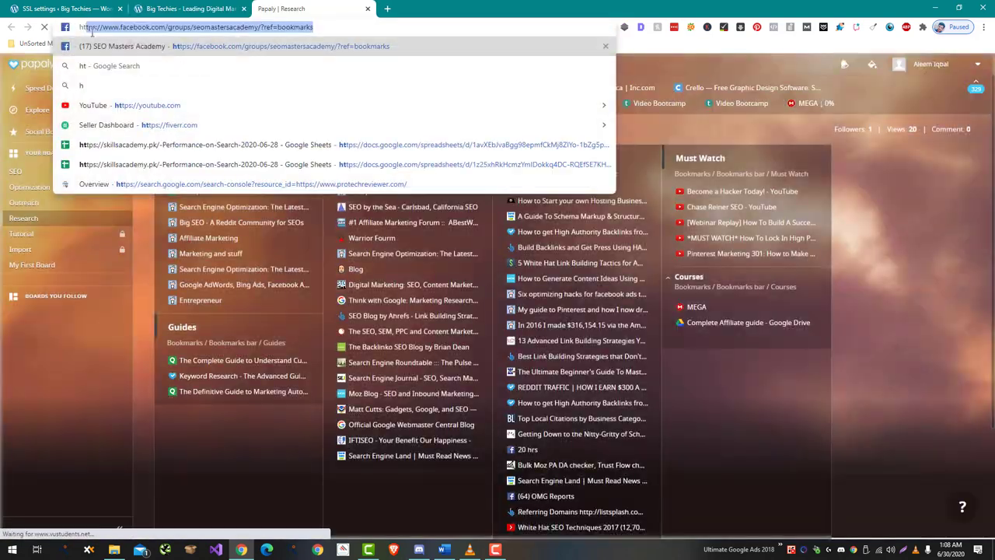
type("tatu")
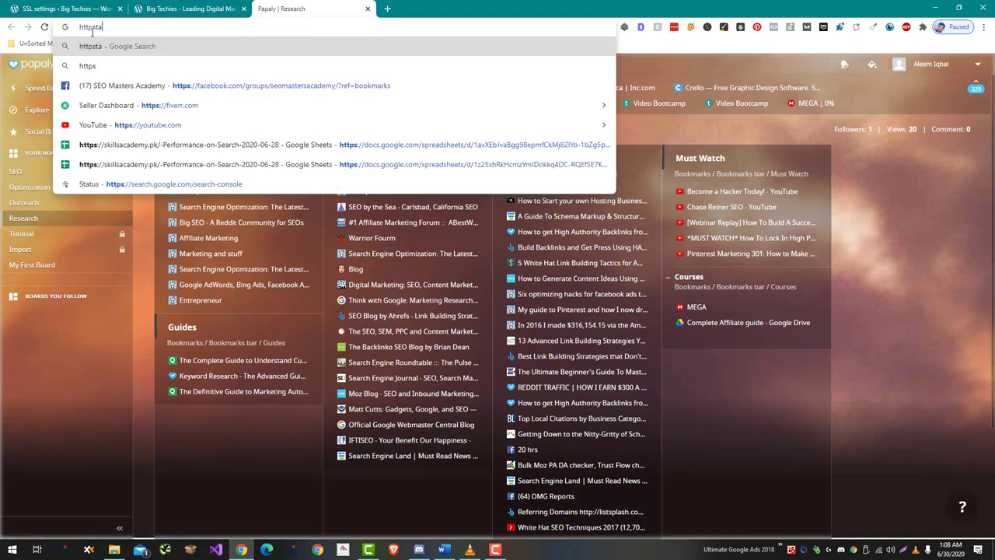
key("Down")
key("Down")
key("Down")
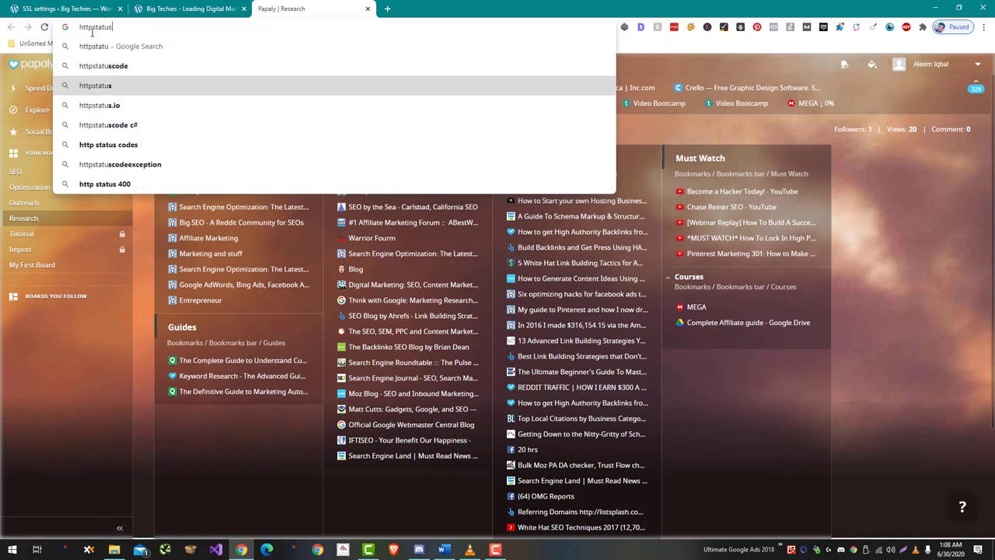
key("Return")
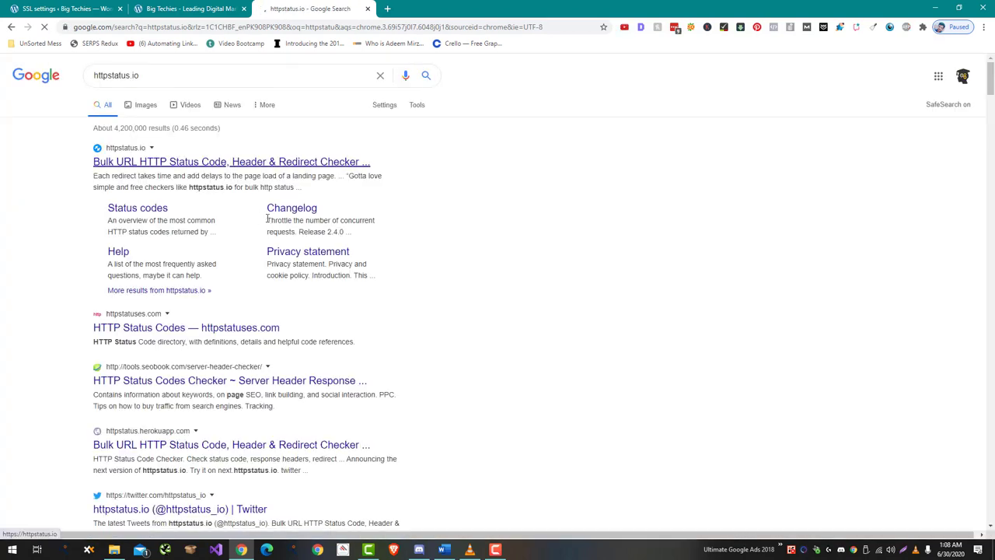
left_click(228, 167)
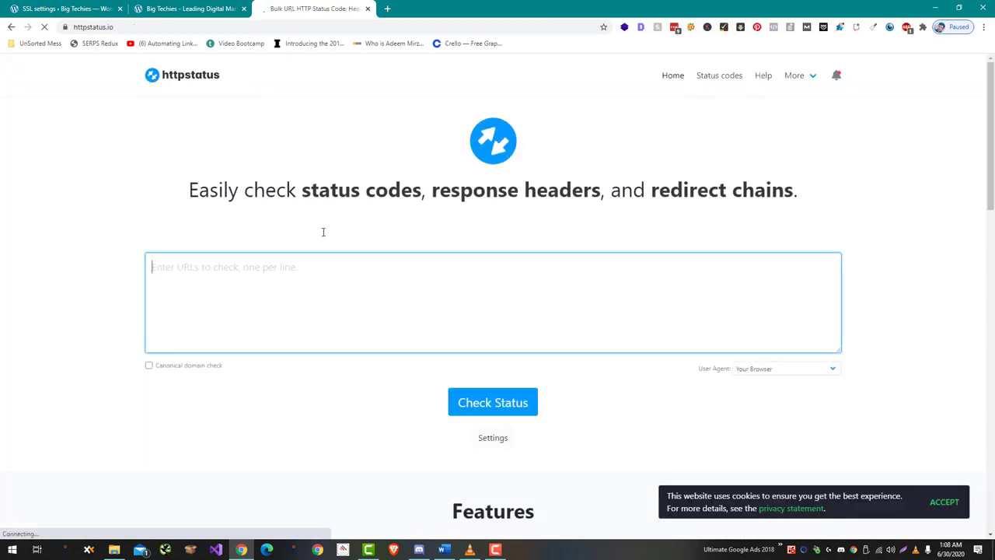
left_click(322, 304)
key("ctrl+v")
key("Return")
key("ctrl+v")
key("Return")
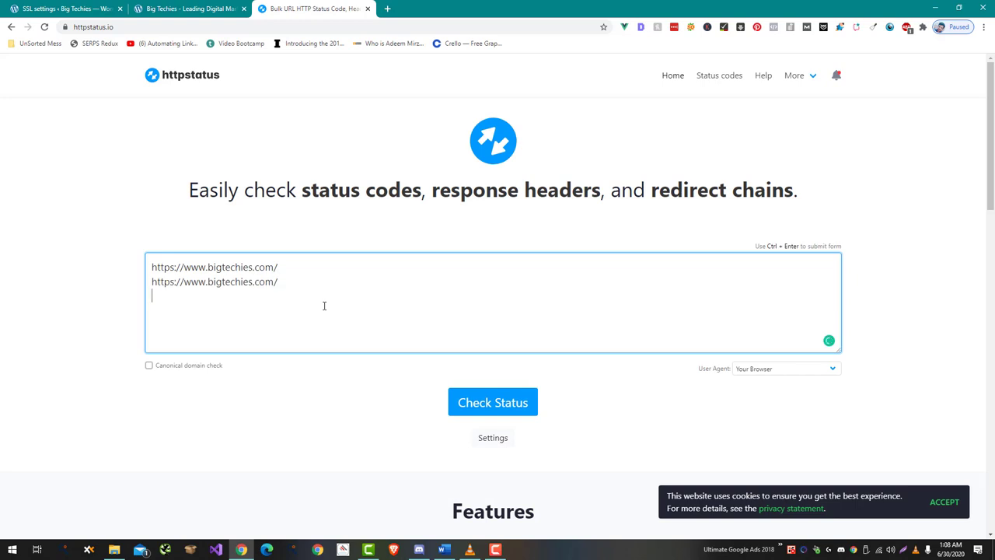
key("ctrl+v")
key("Return")
key("ctrl+v")
key("Return")
key("ctrl+v")
key("ctrl+Return")
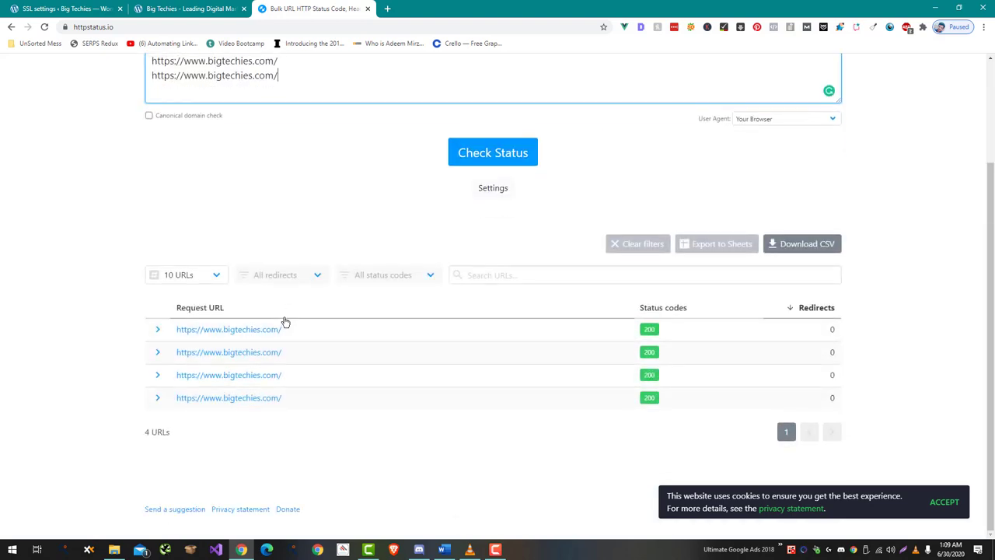
scroll(291, 231, "up", 2)
triple_click(295, 193)
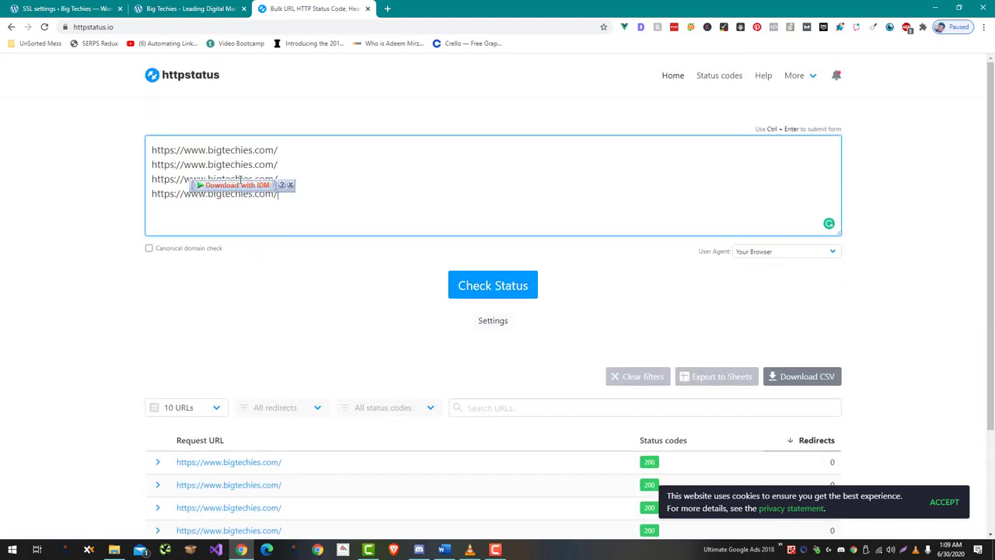
key("BackSpace")
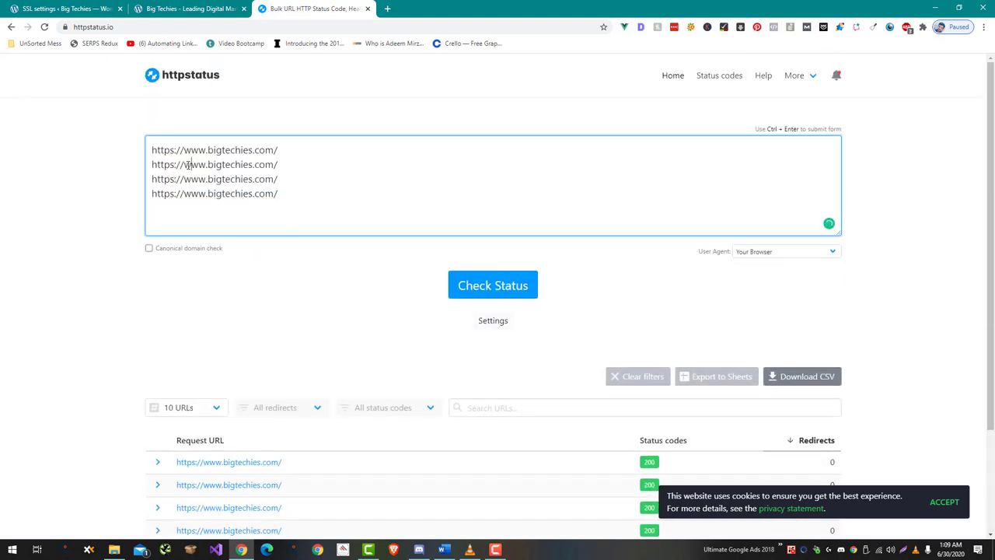
left_click_drag(185, 165, 207, 164)
key("BackSpace")
key("BackSpace")
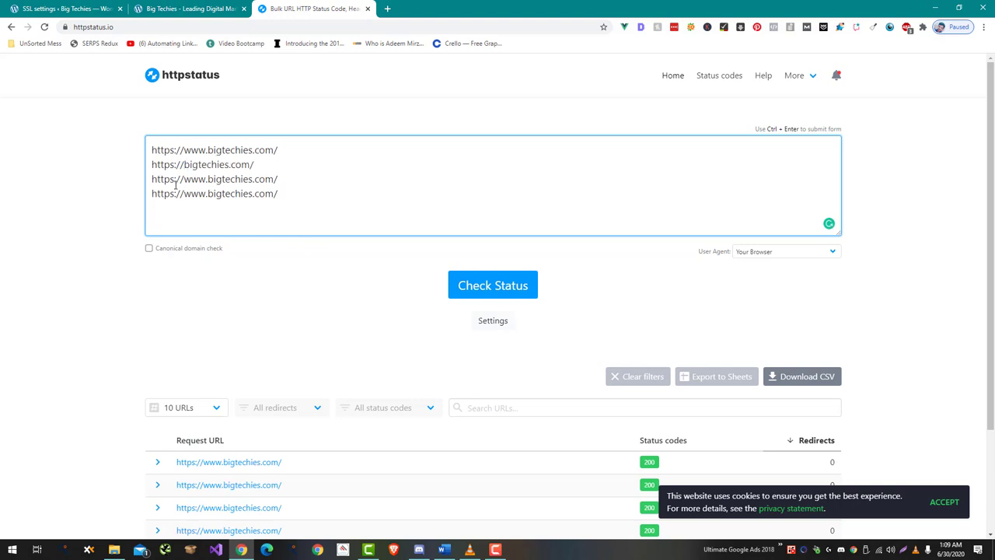
left_click(174, 180)
key("BackSpace")
key("BackSpace")
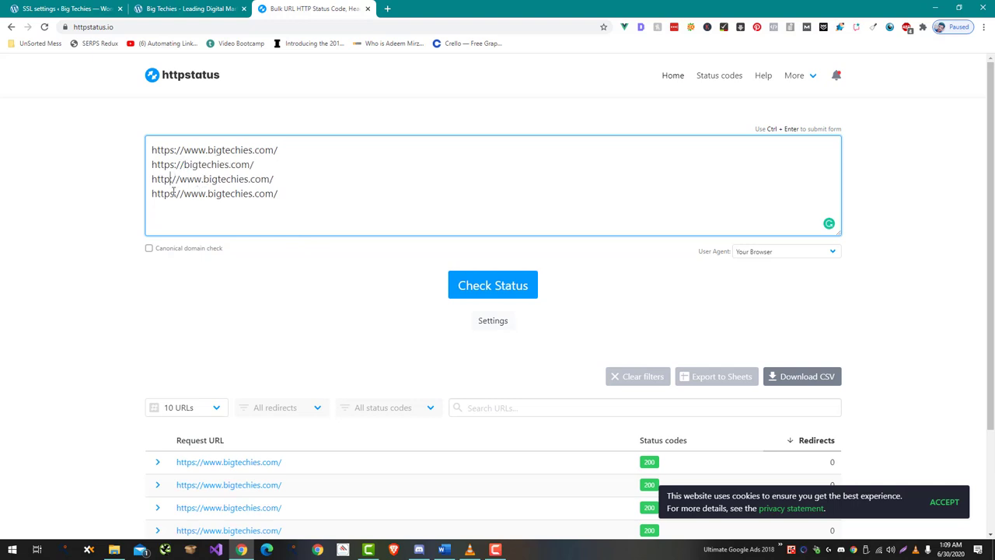
left_click(174, 193)
key("BackSpace")
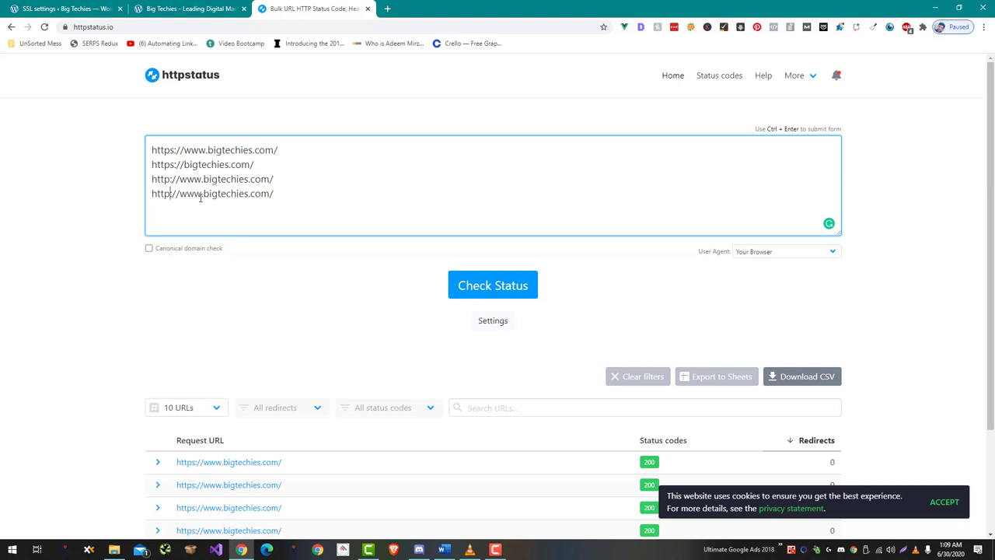
left_click_drag(203, 194, 177, 194)
key("BackSpace")
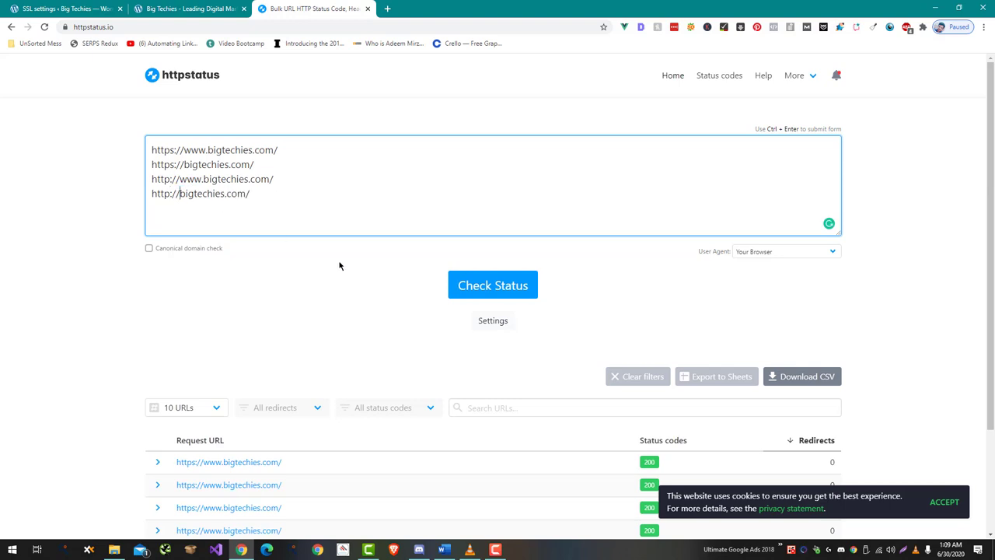
left_click(477, 297)
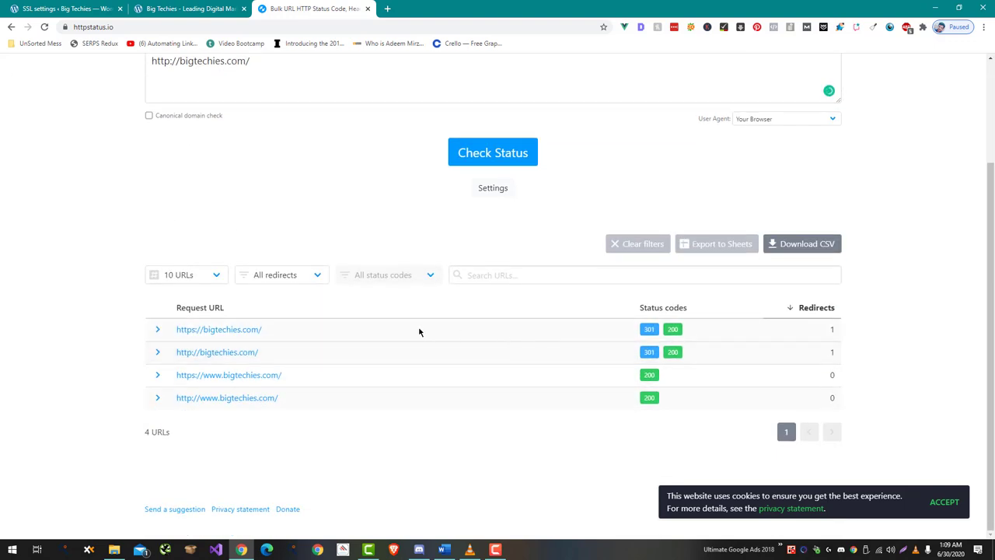
left_click(157, 331)
scroll(158, 333, "down", 2)
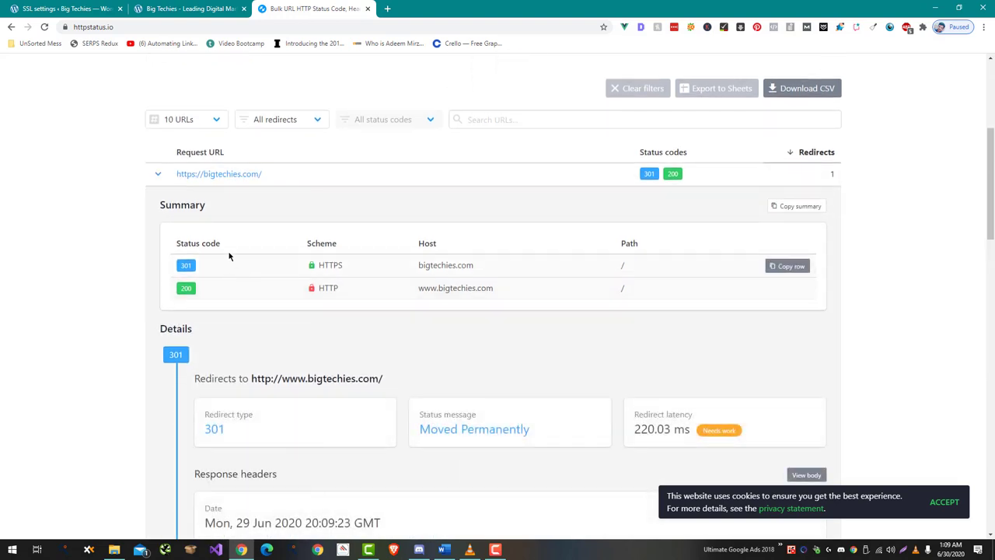
left_click(159, 175)
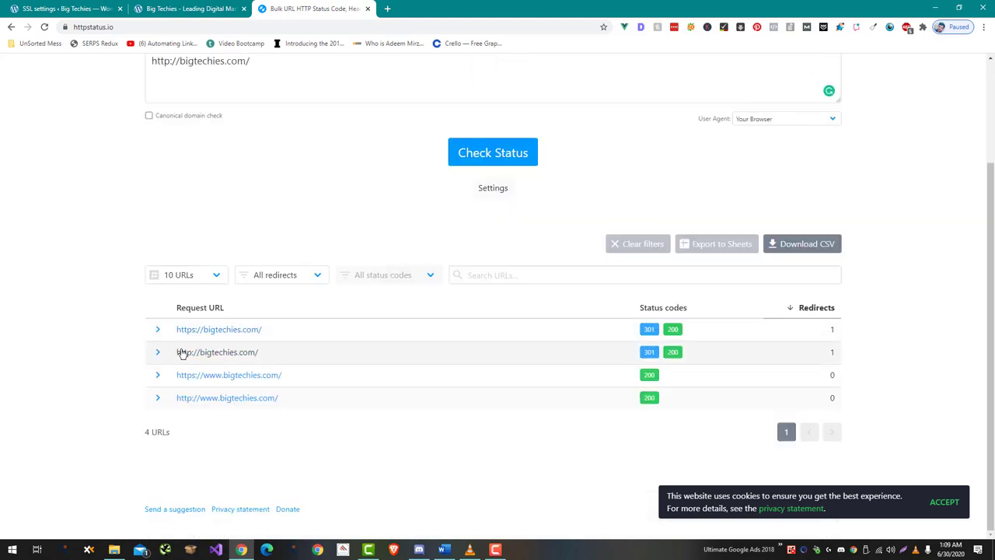
left_click(156, 398)
scroll(155, 400, "down", 2)
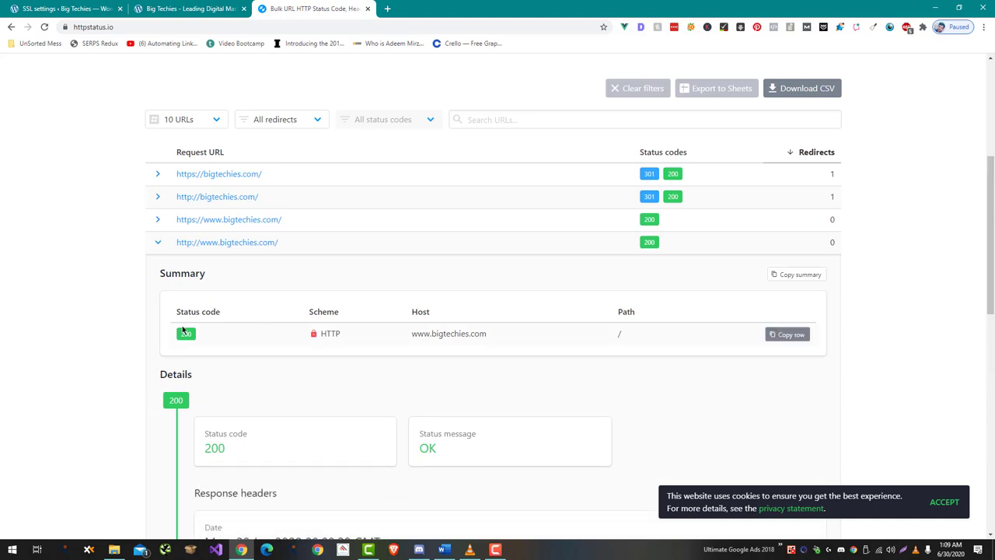
left_click(157, 199)
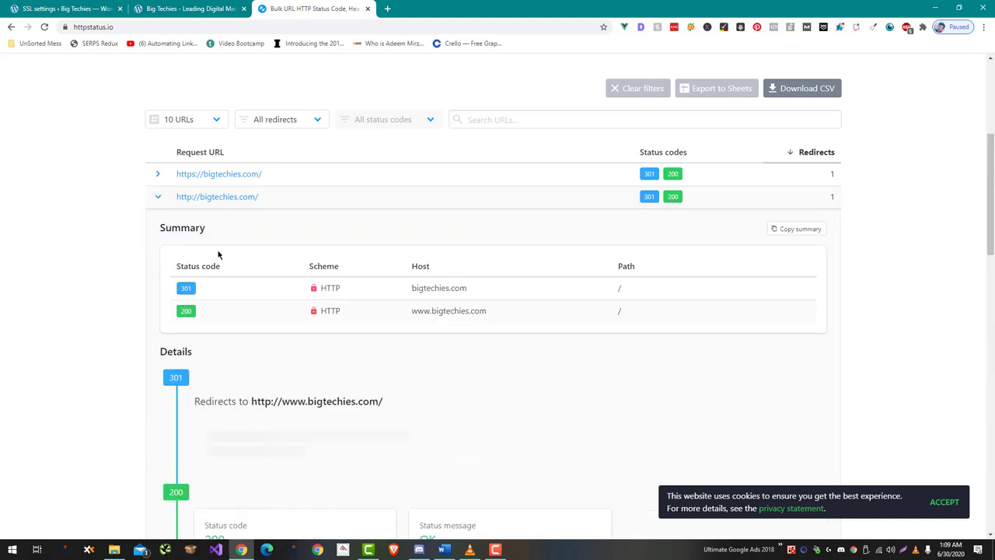
scroll(218, 253, "down", 2)
left_click(157, 97)
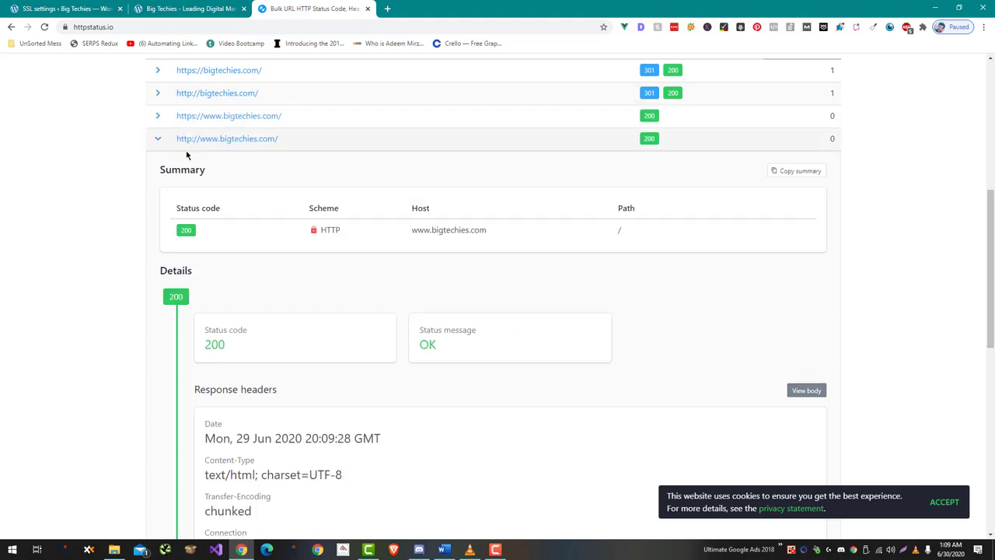
left_click(158, 138)
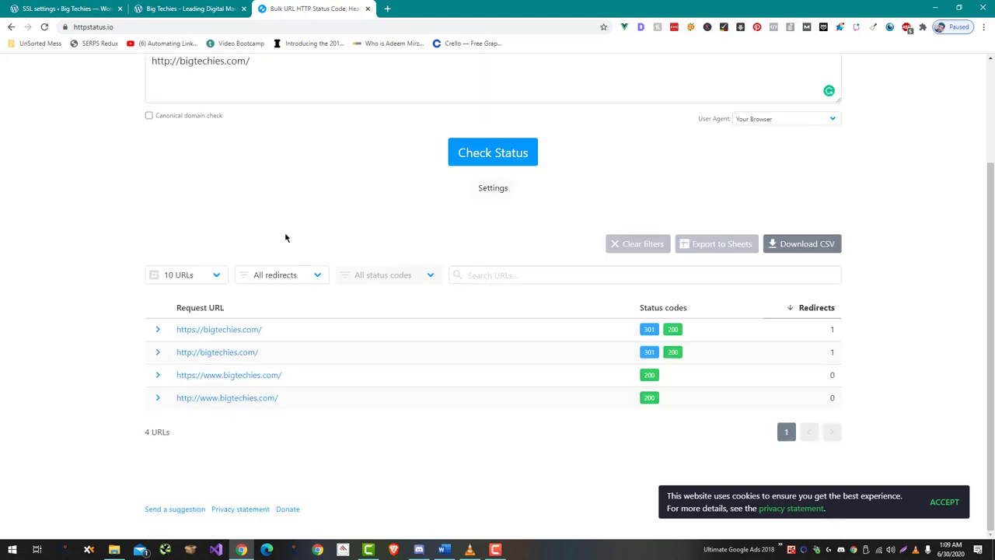
right_click(246, 398)
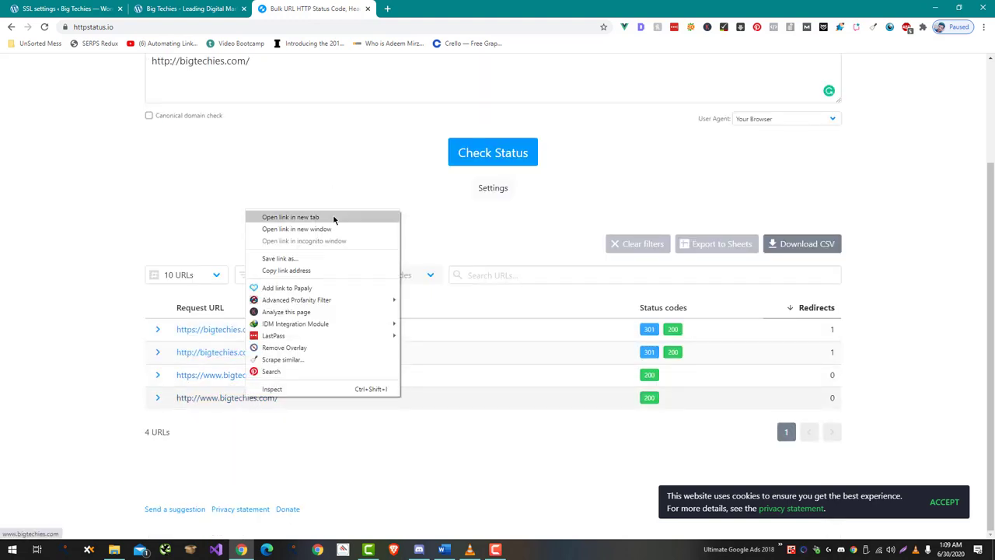
left_click(334, 217)
left_click(445, 8)
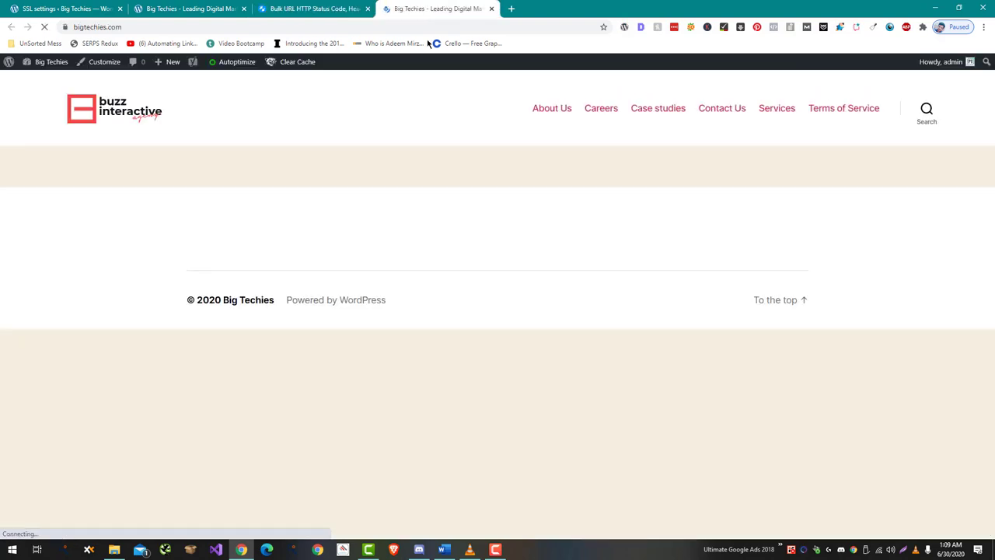
mouse_move(291, 62)
left_click(286, 103)
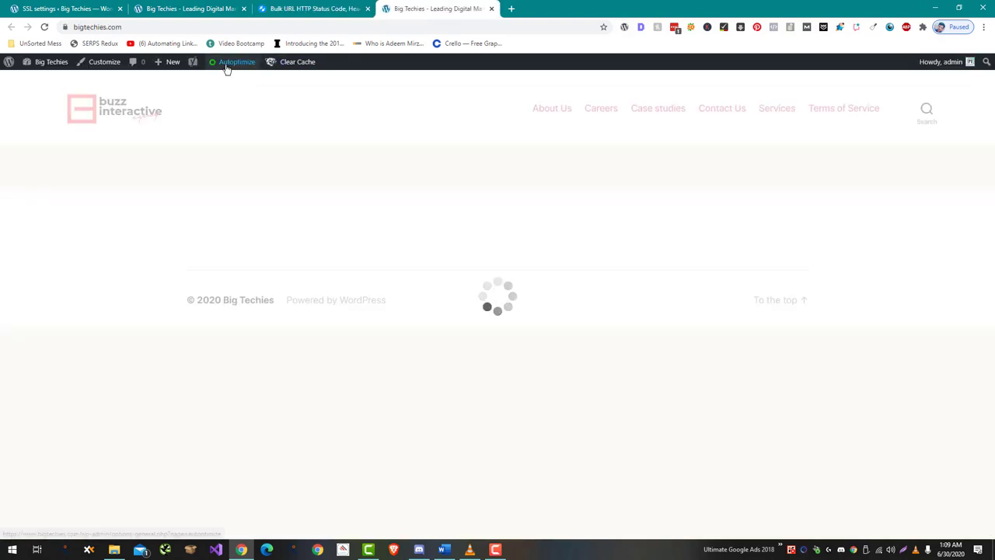
mouse_move(226, 66)
left_click(246, 109)
Return to the URL checker and rerun the status check on the four bigtechies.com URLs.
left_click(311, 8)
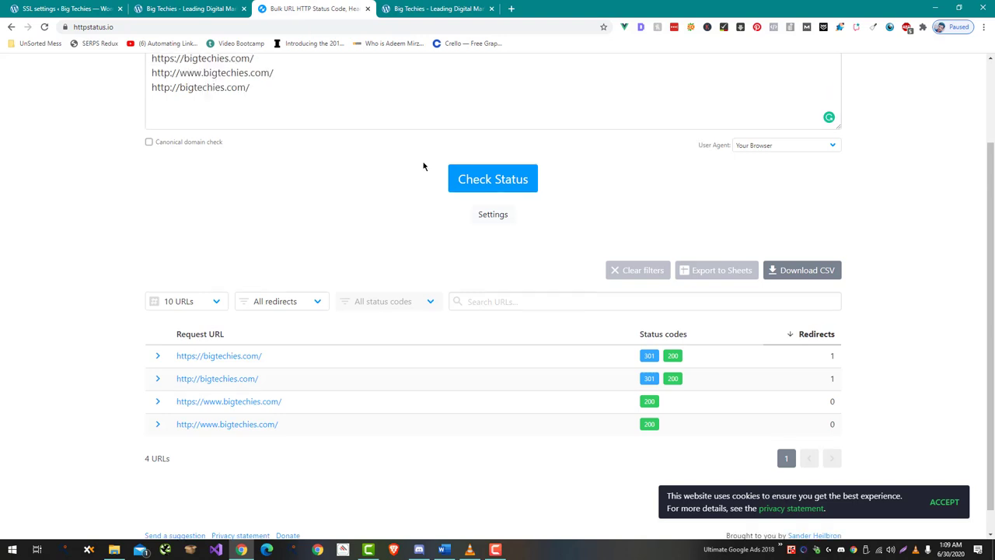
scroll(424, 166, "up", 2)
left_click(501, 289)
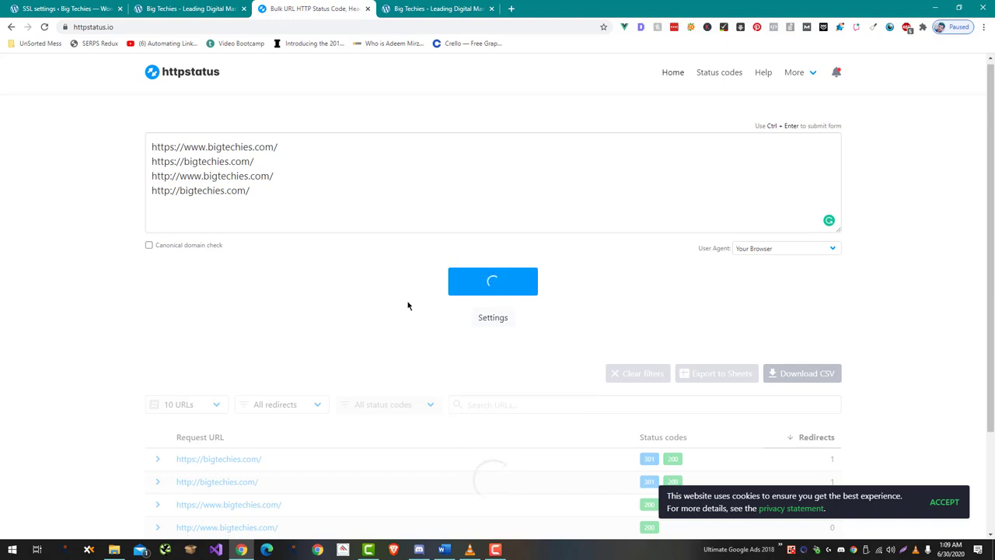
scroll(407, 305, "down", 2)
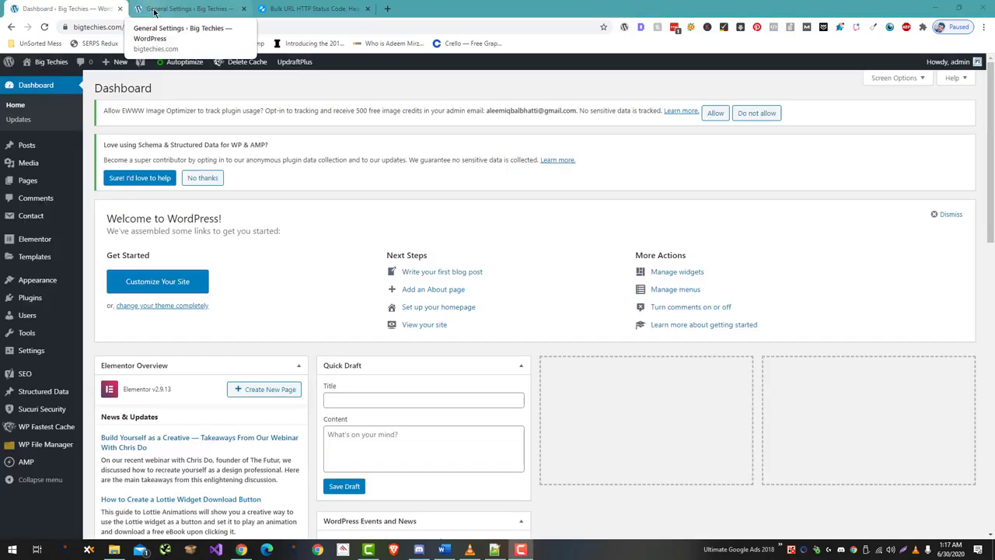
mouse_move(45, 356)
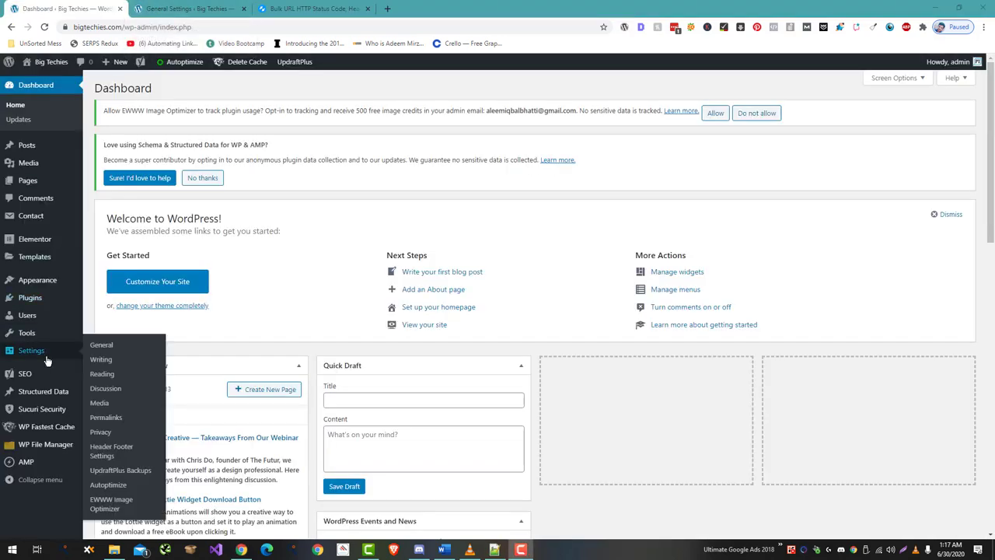
middle_click(114, 355)
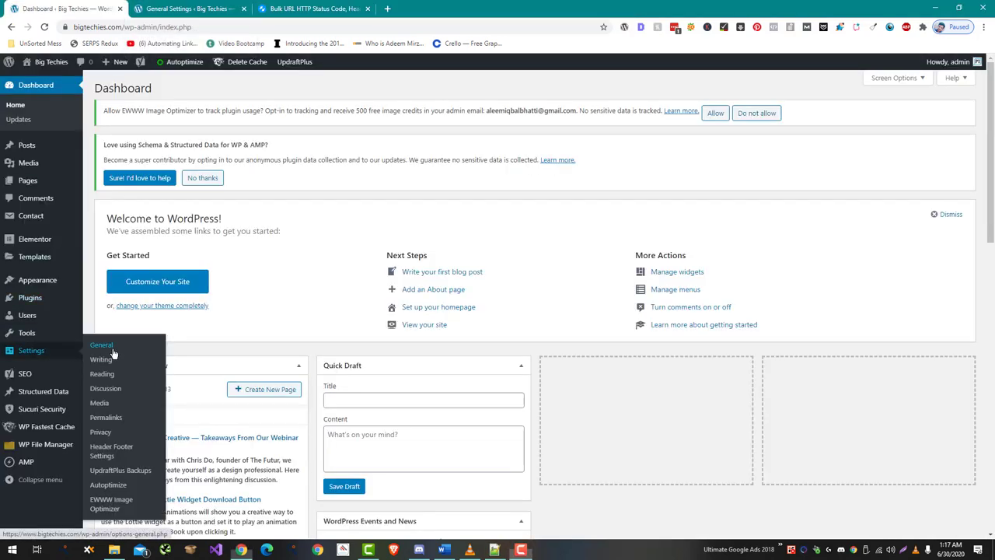
left_click(187, 9)
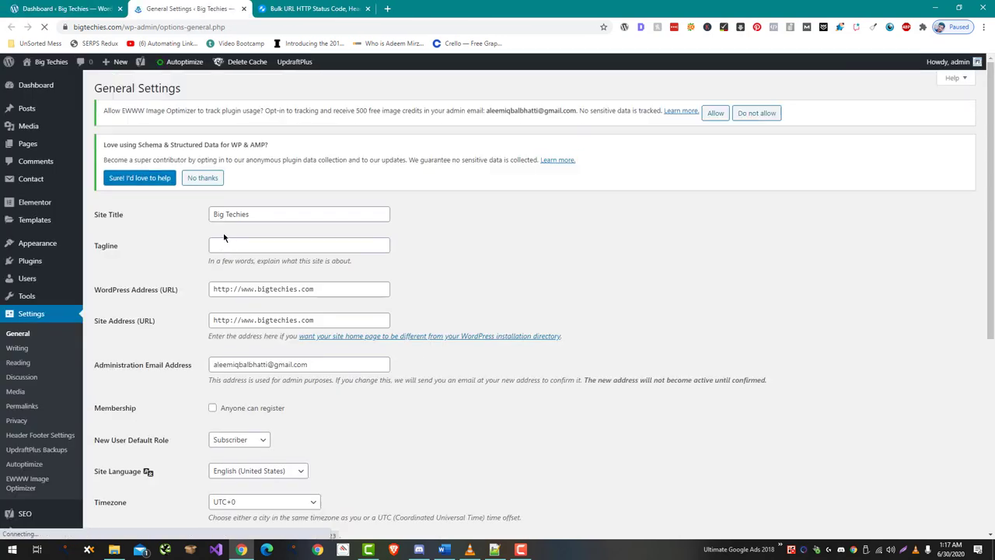
left_click(234, 289)
type("s")
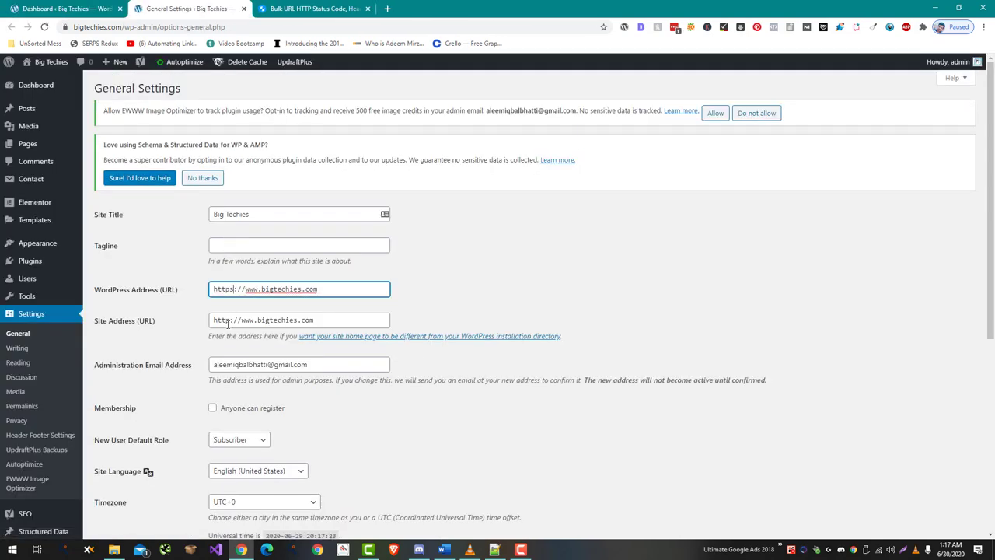
left_click(230, 321)
type("s")
scroll(166, 356, "down", 5)
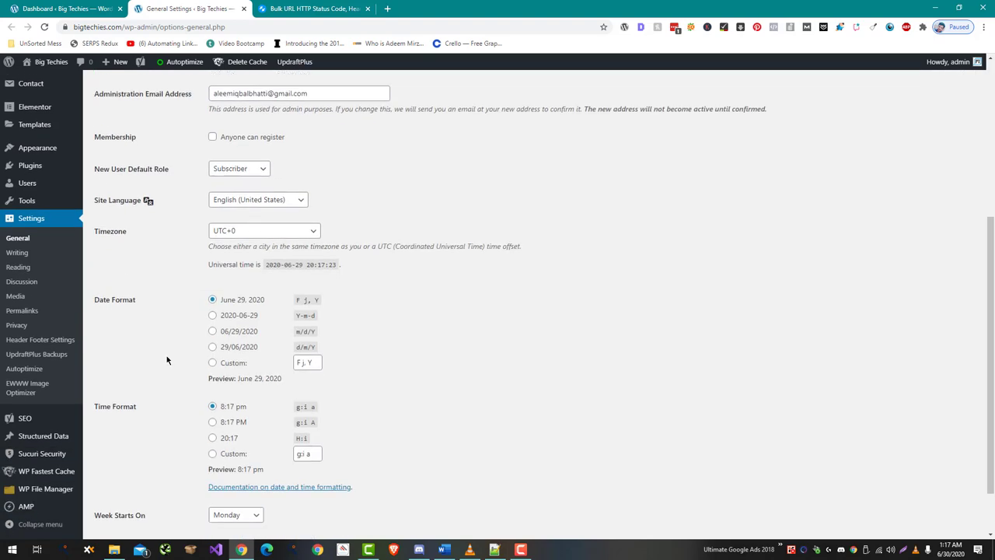
left_click(128, 488)
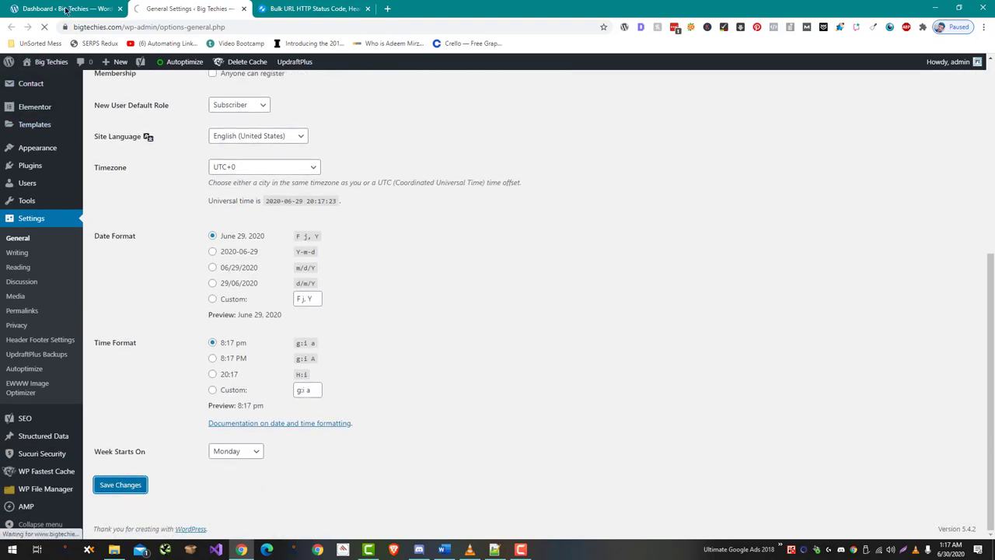